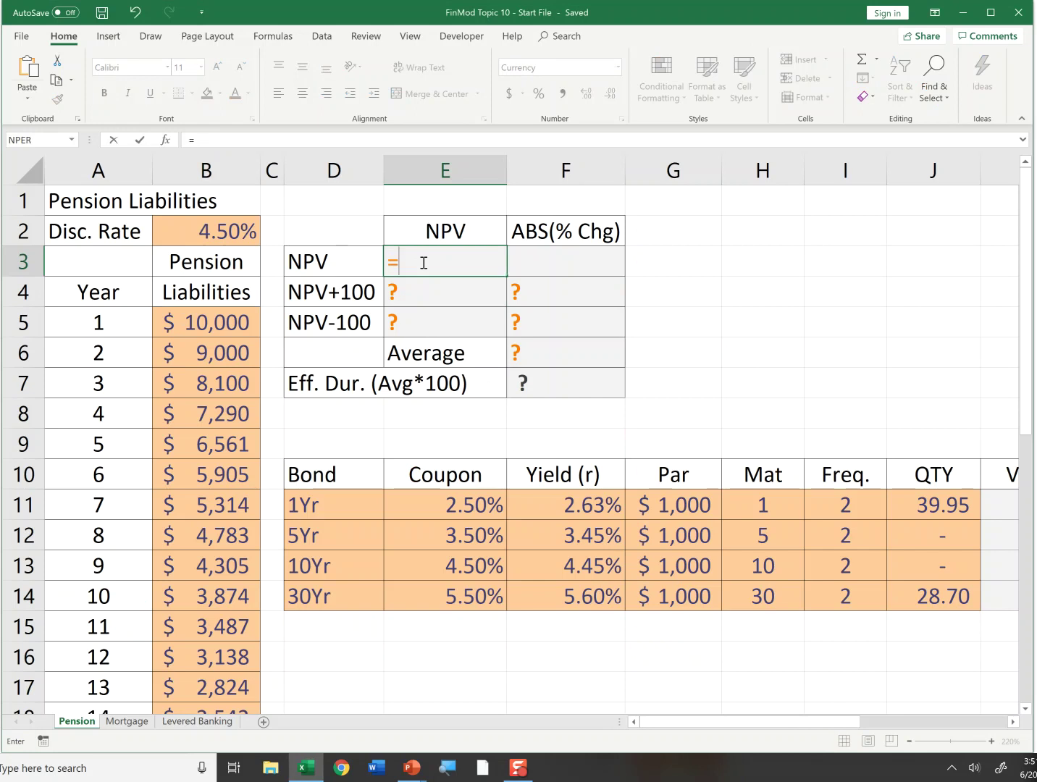
Step: Begin an NPV formula in E3 that uses the discount rate as the absolute reference $B$2
{"action": "type", "text": "nov("}
{"action": "key", "text": "BackSpace"}
{"action": "key", "text": "BackSpace"}
{"action": "key", "text": "BackSpace"}
{"action": "type", "text": "pv("}
{"action": "left_click", "coordinate": [230, 330]}
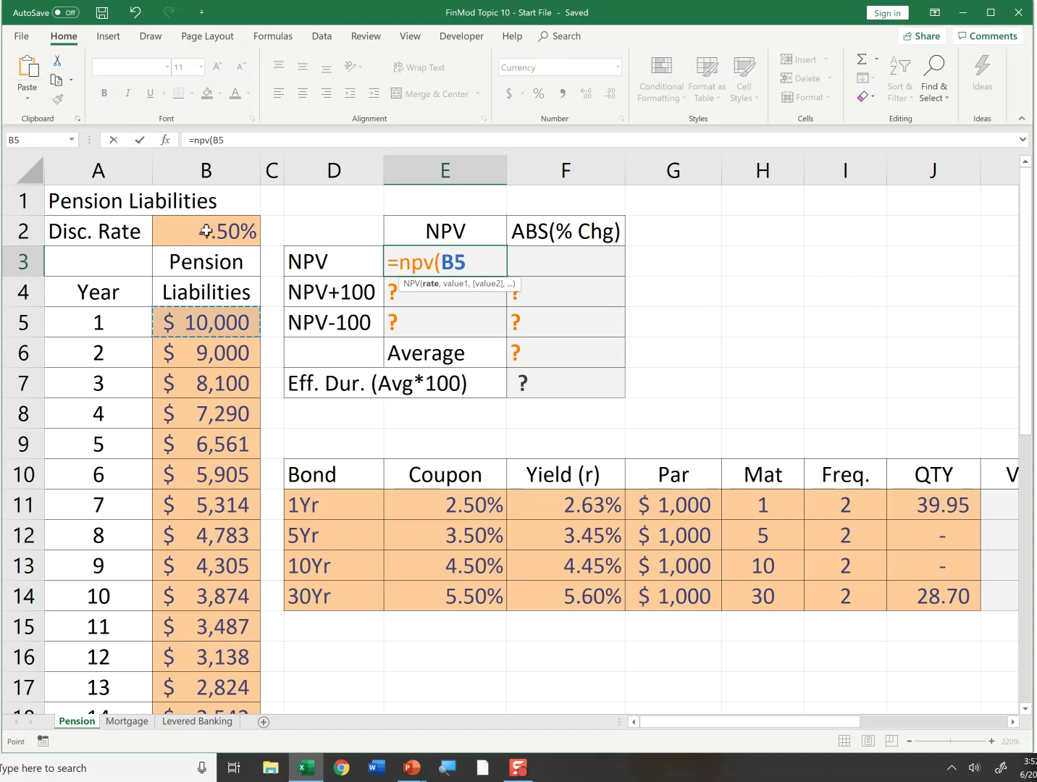
{"action": "left_click", "coordinate": [202, 231]}
{"action": "key", "text": "F4"}
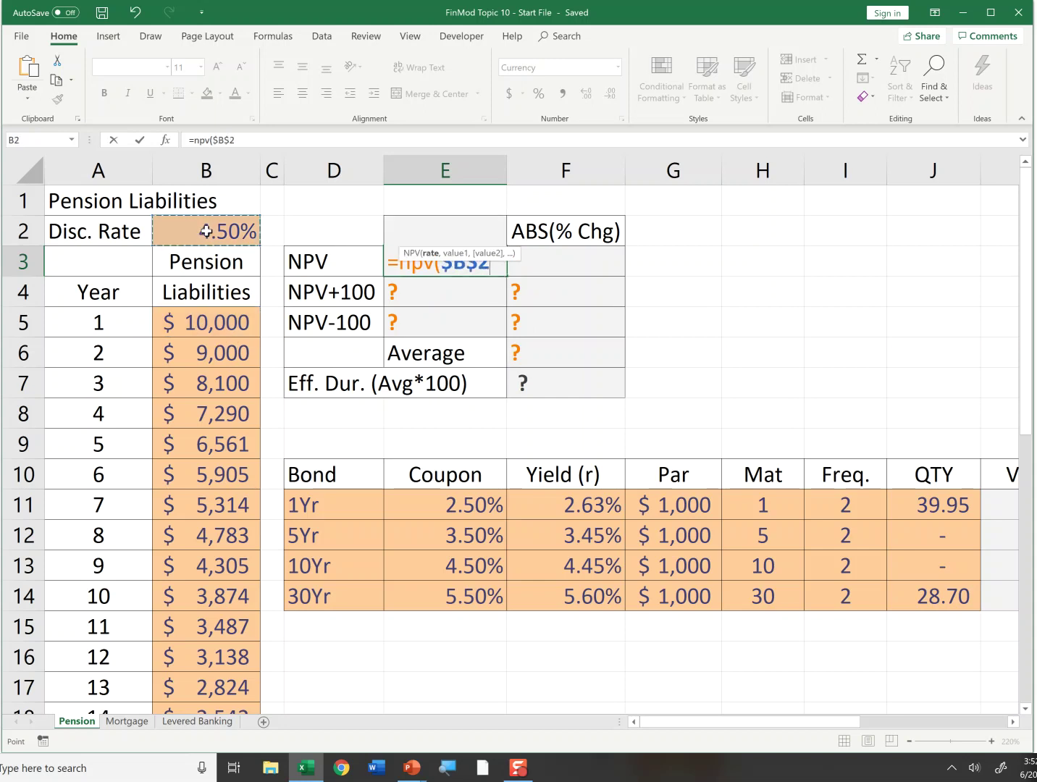
{"action": "type", "text": ","}
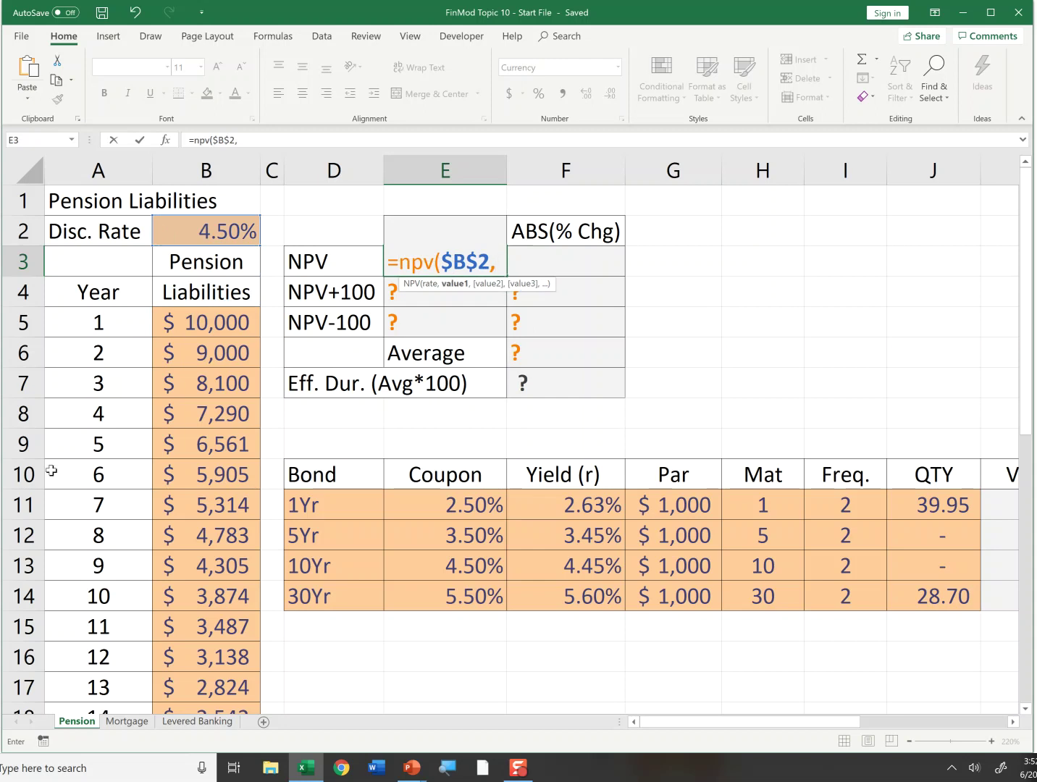
Step: Complete the E3 NPV formula with the pension liabilities for years 1 to 30 as the absolute range $B$5:$B$34
{"action": "left_click", "coordinate": [227, 322]}
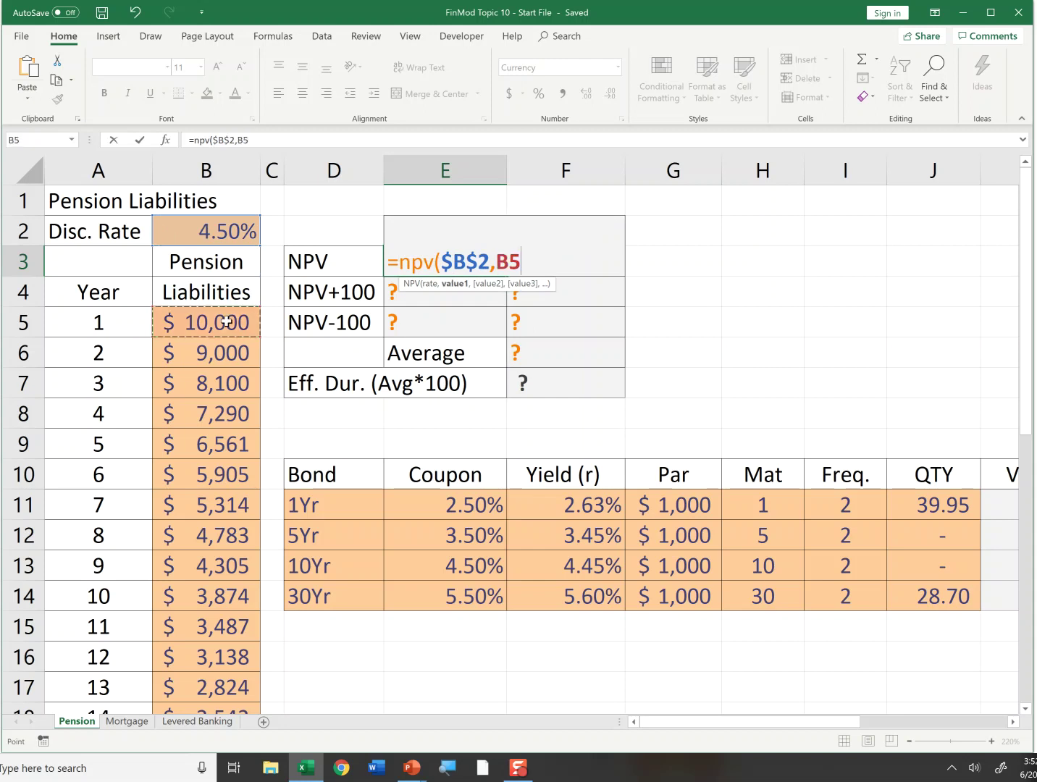
{"action": "key", "text": "ctrl+shift+Down"}
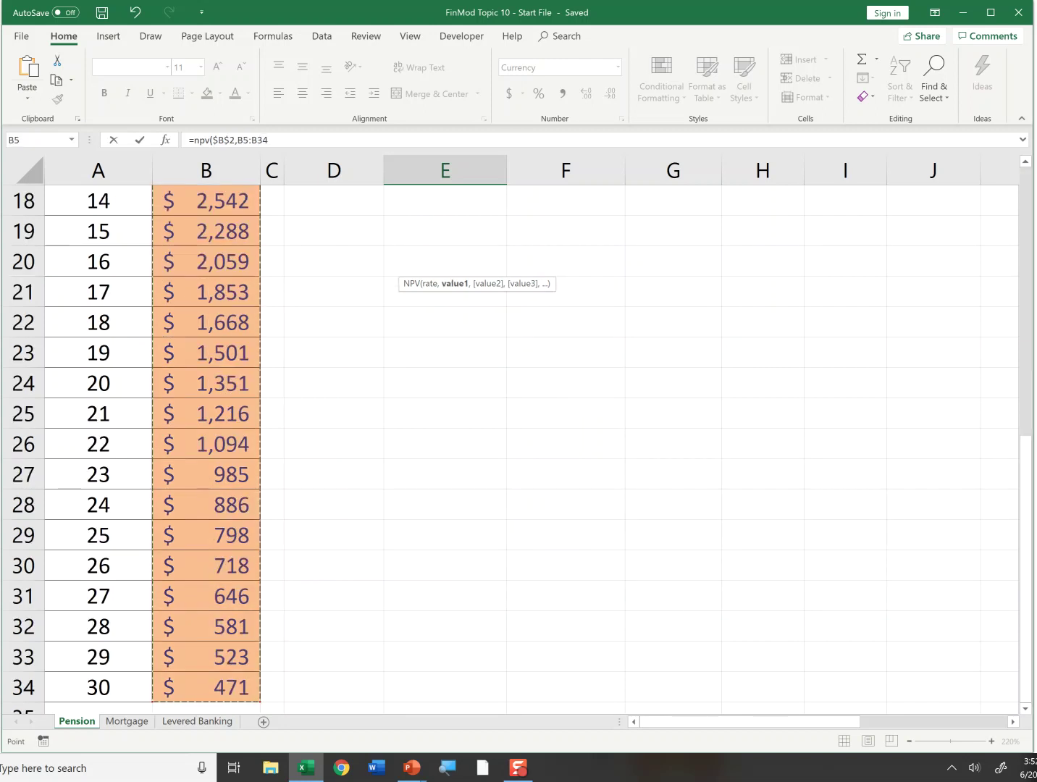
{"action": "left_click_drag", "start_coordinate": [1026, 688], "coordinate": [1024, 299]}
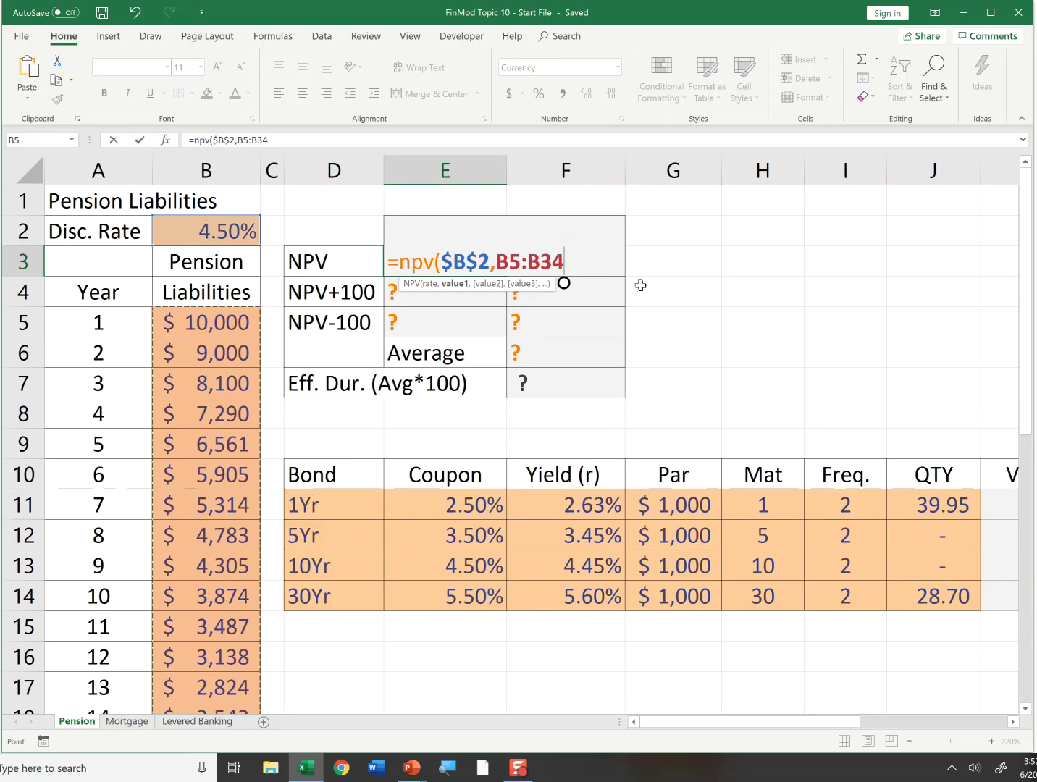
{"action": "key", "text": "F4"}
{"action": "type", "text": ")"}
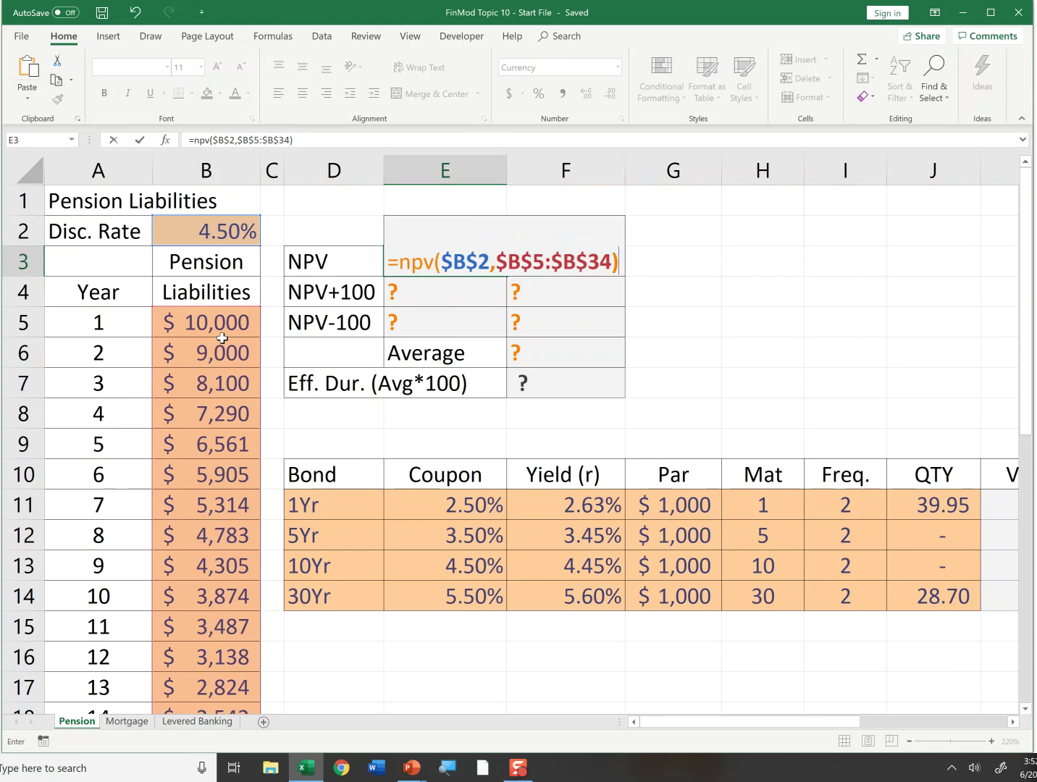
{"action": "key", "text": "ctrl+Return"}
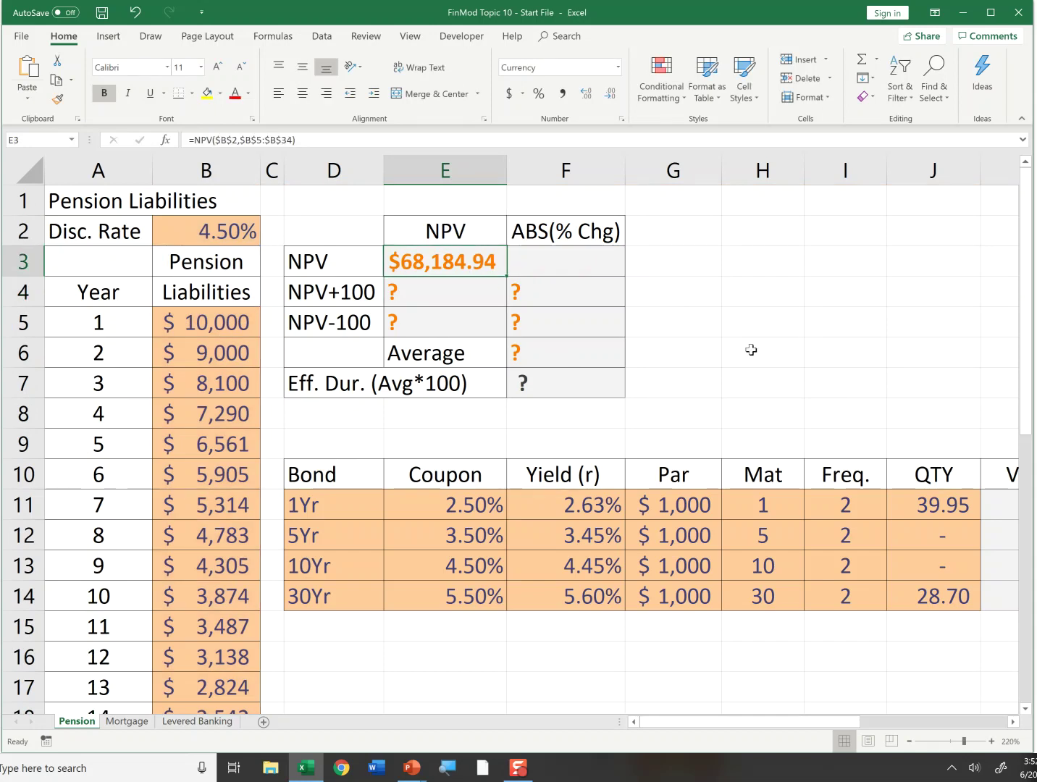
Step: Copy the NPV formula down to E4 and E5, and change the rate in E4 to $B$2+.01
{"action": "left_click_drag", "start_coordinate": [507, 276], "coordinate": [490, 339]}
{"action": "left_click", "coordinate": [489, 335]}
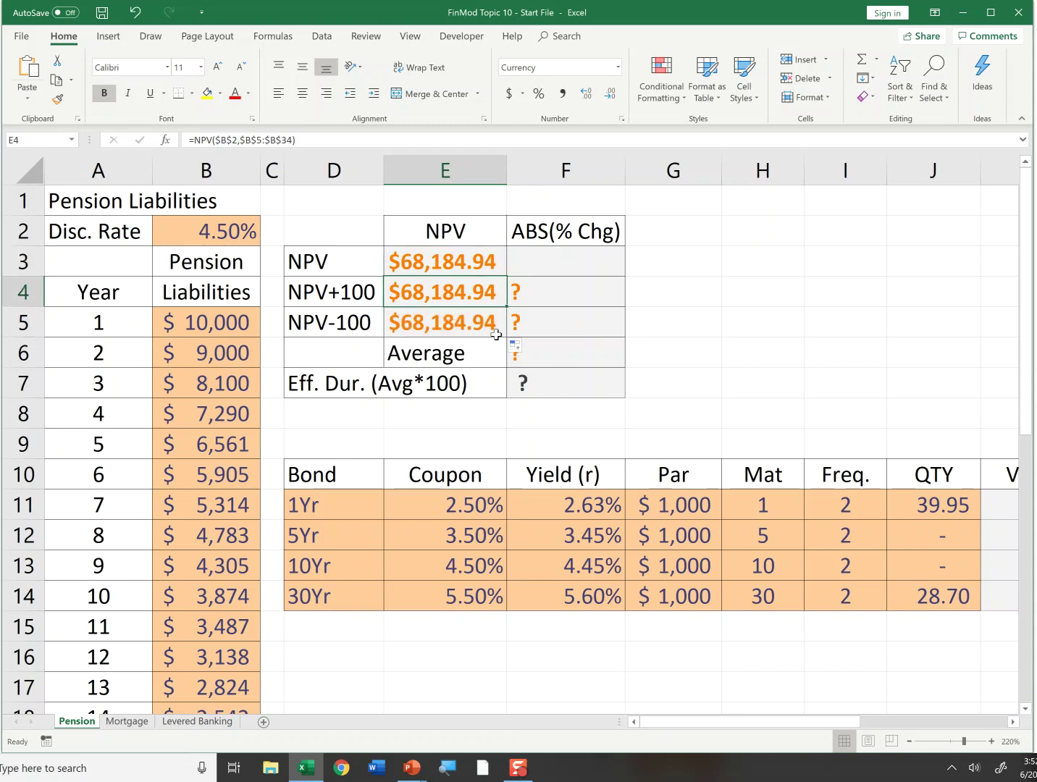
{"action": "double_click", "coordinate": [507, 296]}
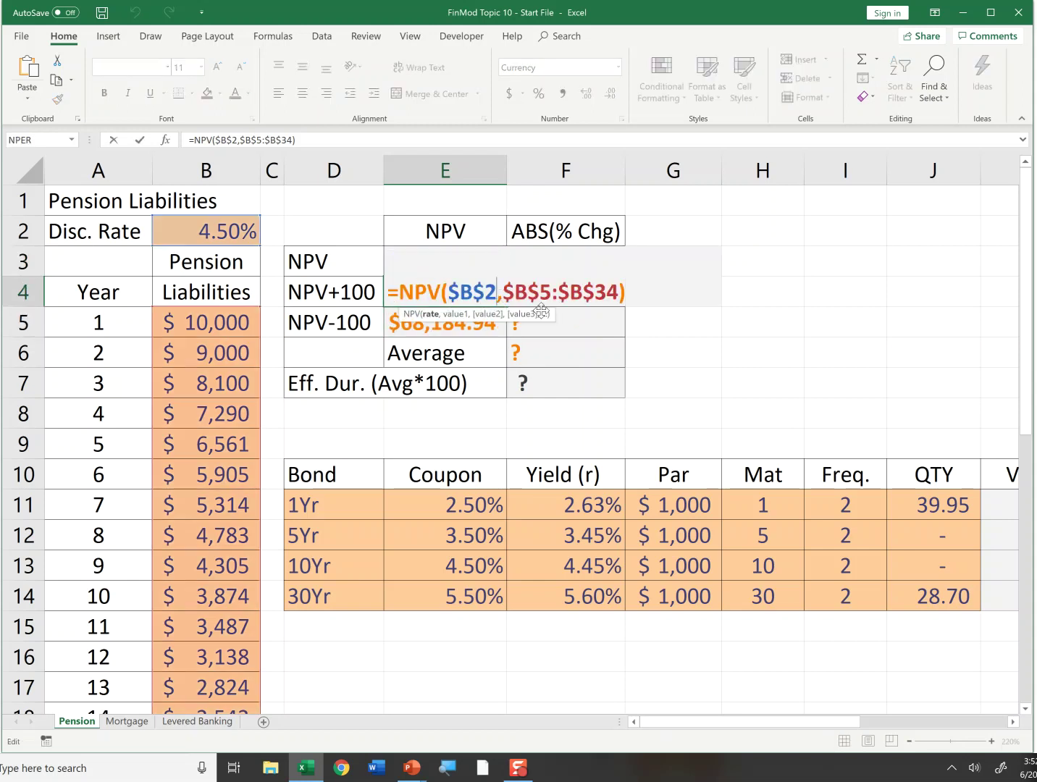
{"action": "type", "text": "+.01"}
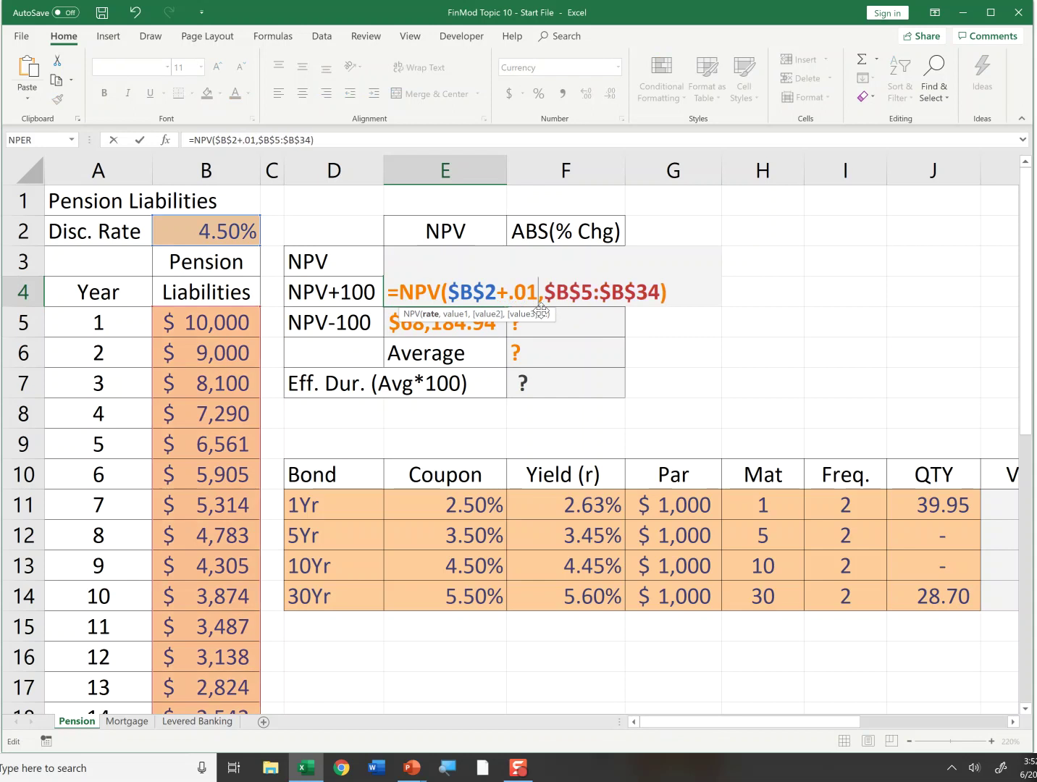
{"action": "key", "text": "Return"}
Step: Change the rate in the NPV-100 formula in E5 to $B$2-.01
{"action": "key", "text": "F2"}
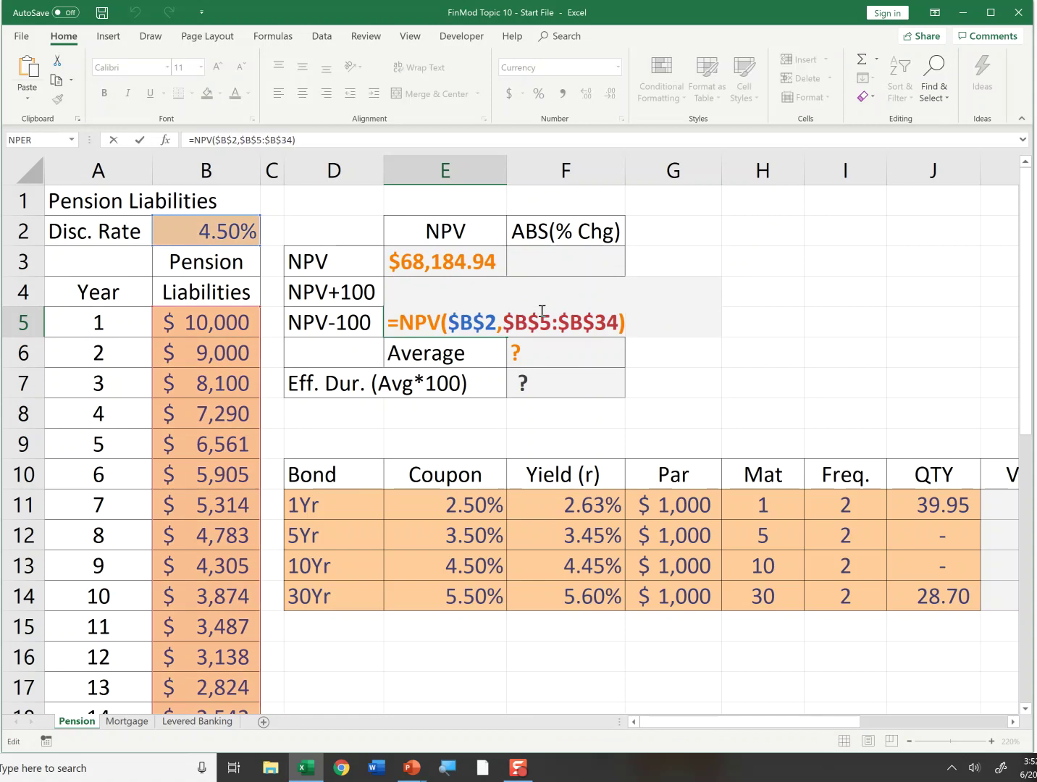
{"action": "key", "text": "Left"}
{"action": "key", "text": "Left"}
{"action": "key", "text": "Left"}
{"action": "key", "text": "Left"}
{"action": "key", "text": "Left"}
{"action": "key", "text": "Left"}
{"action": "key", "text": "Left"}
{"action": "key", "text": "Left"}
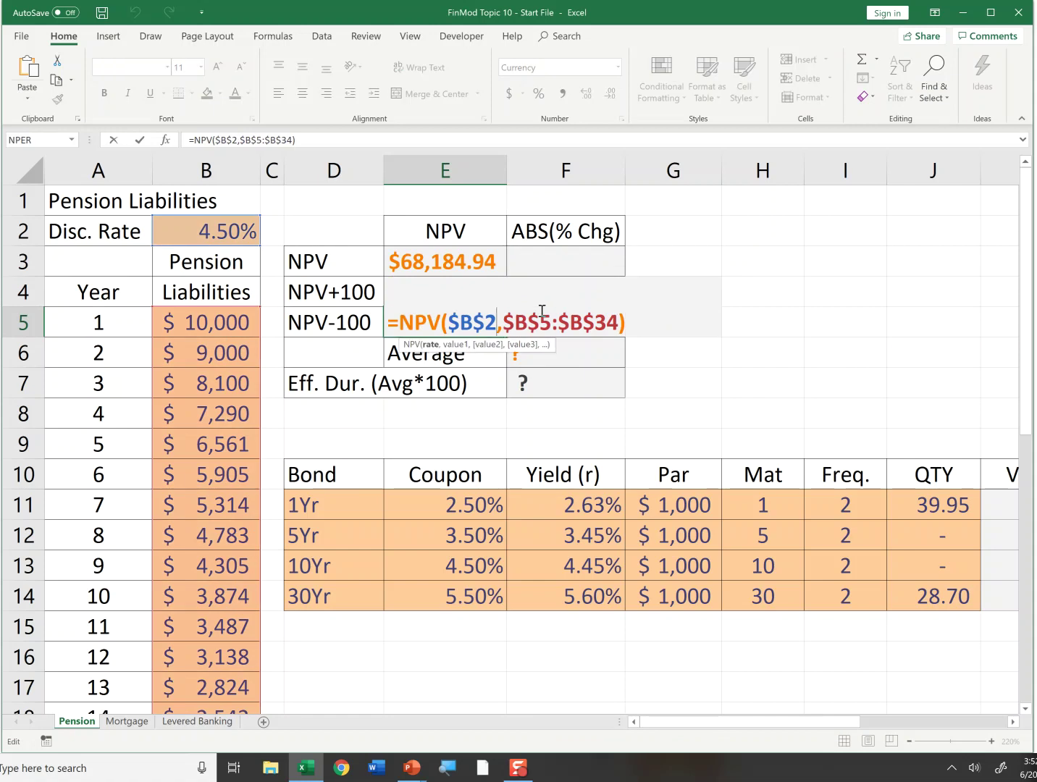
{"action": "type", "text": "-.0"}
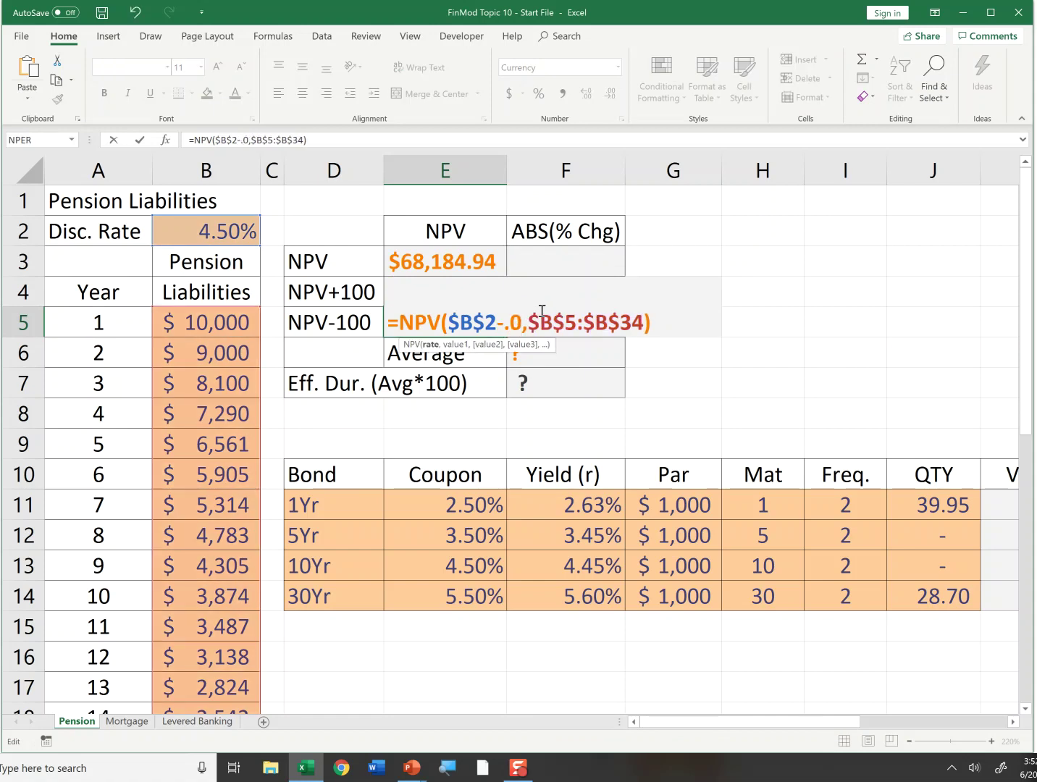
{"action": "type", "text": "1"}
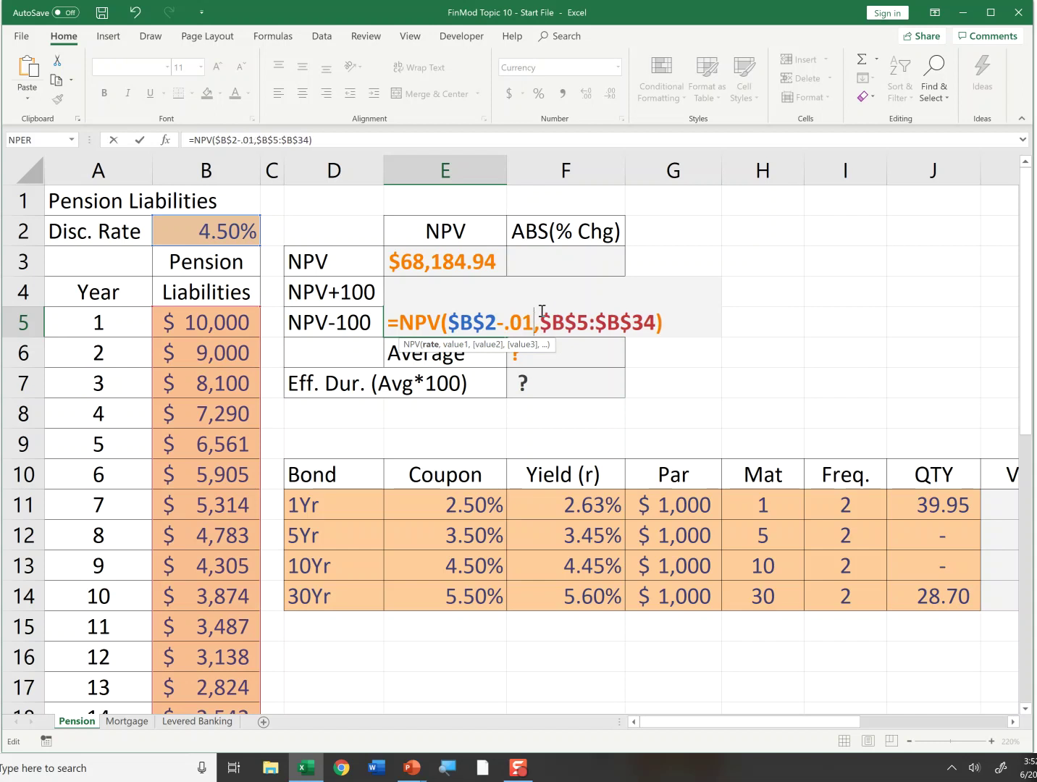
{"action": "key", "text": "Return"}
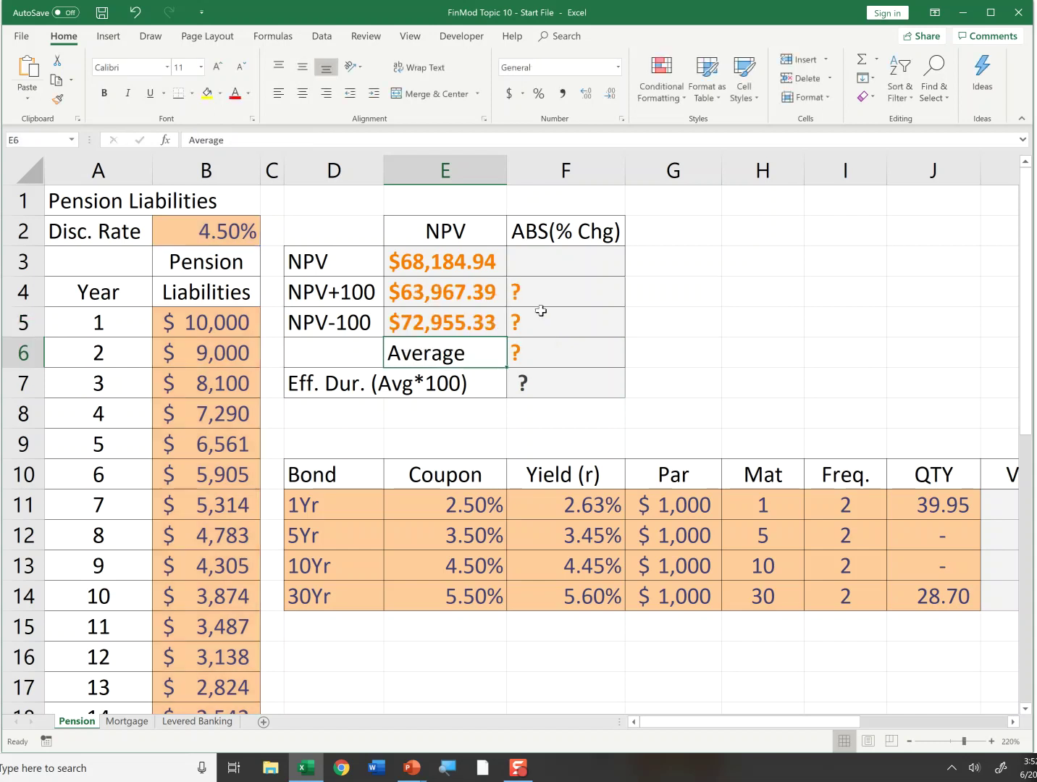
Step: Enter the percentage change of NPV+100 against the base NPV in F4 as =(E4-$E$3)/$E$3
{"action": "key", "text": "Up"}
{"action": "key", "text": "Up"}
{"action": "key", "text": "Up"}
{"action": "key", "text": "Down"}
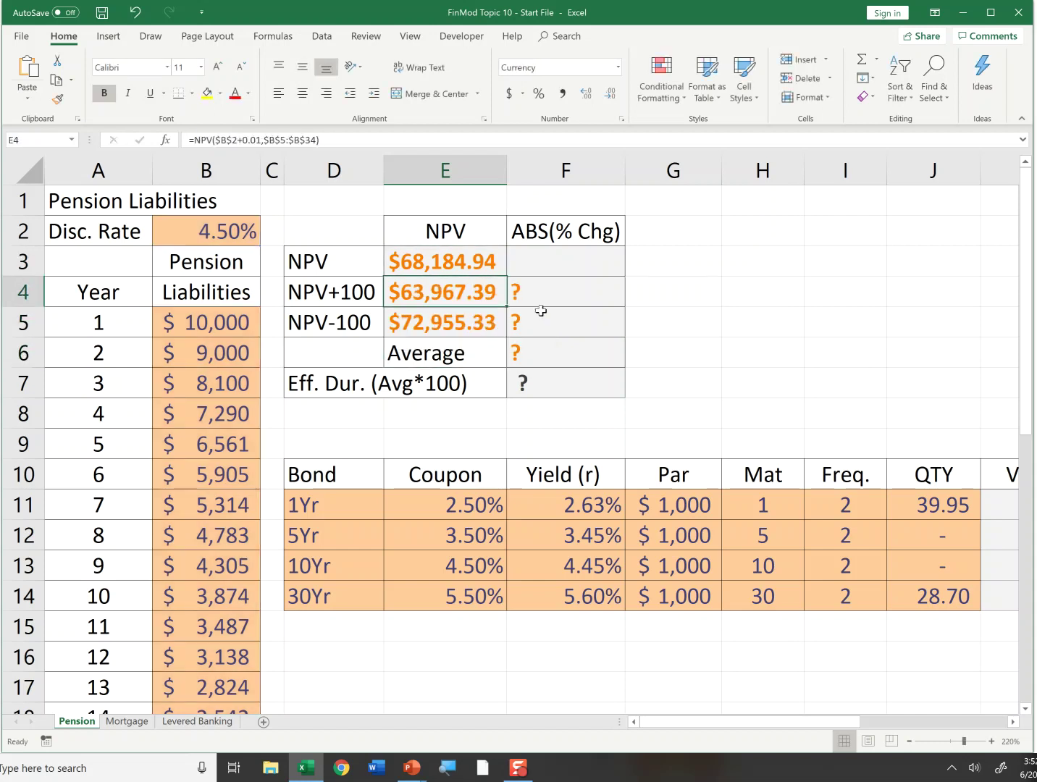
{"action": "key", "text": "Down"}
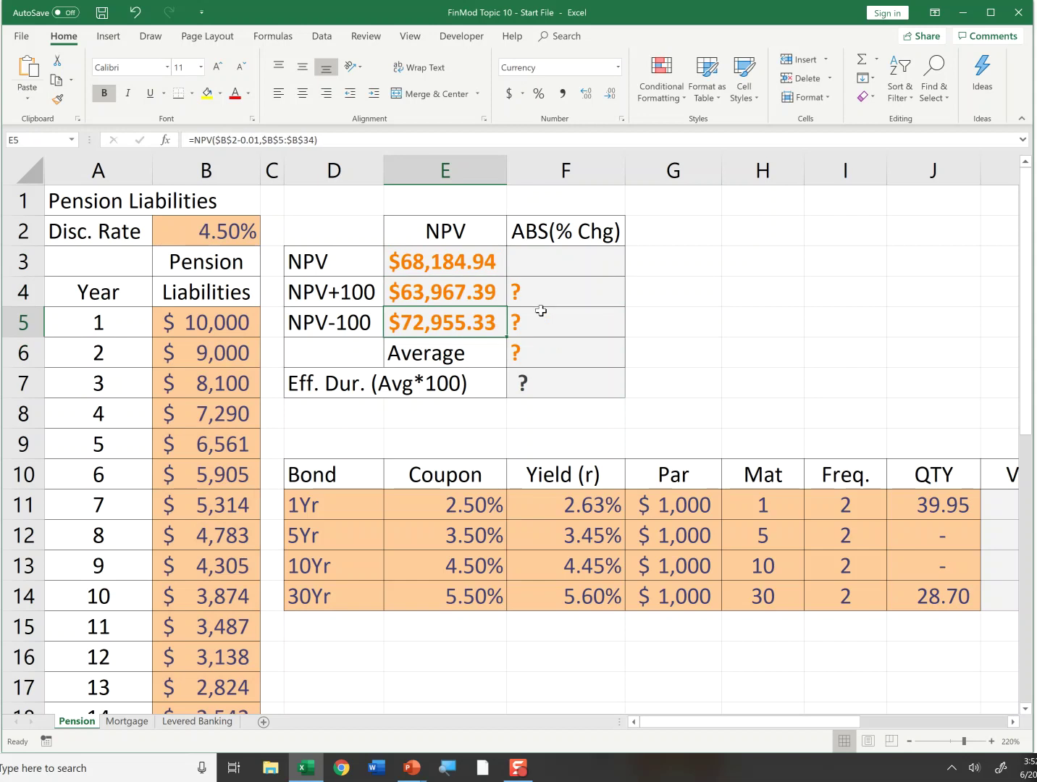
{"action": "key", "text": "Up"}
{"action": "key", "text": "Right"}
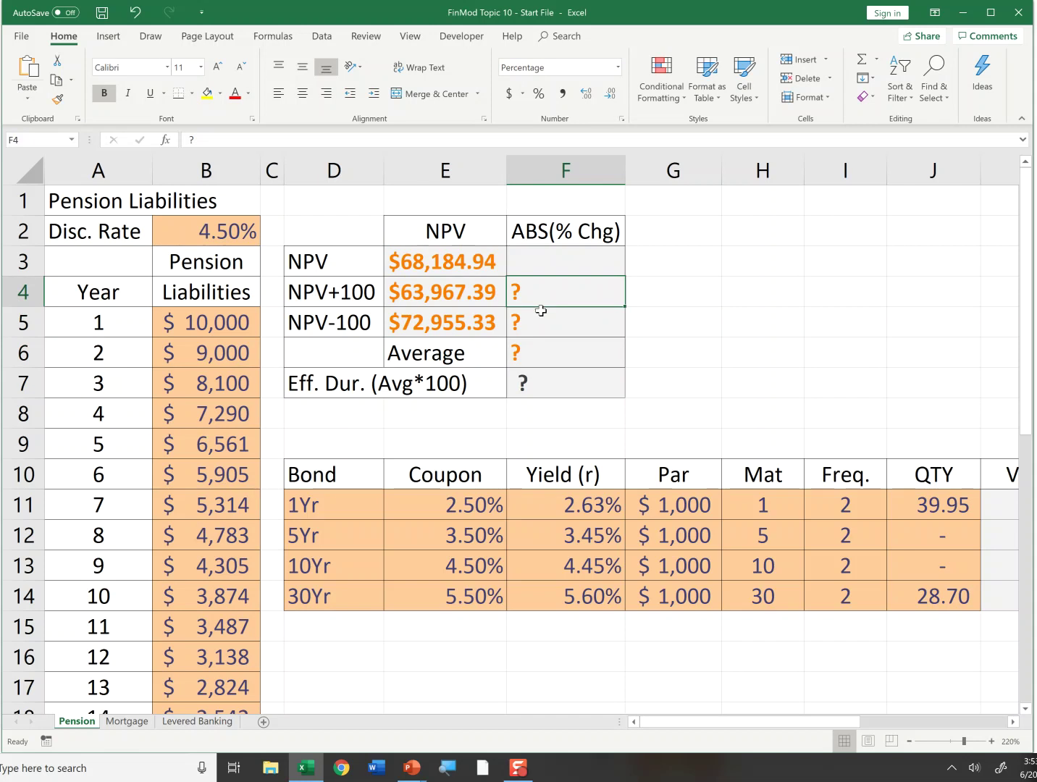
{"action": "type", "text": "="}
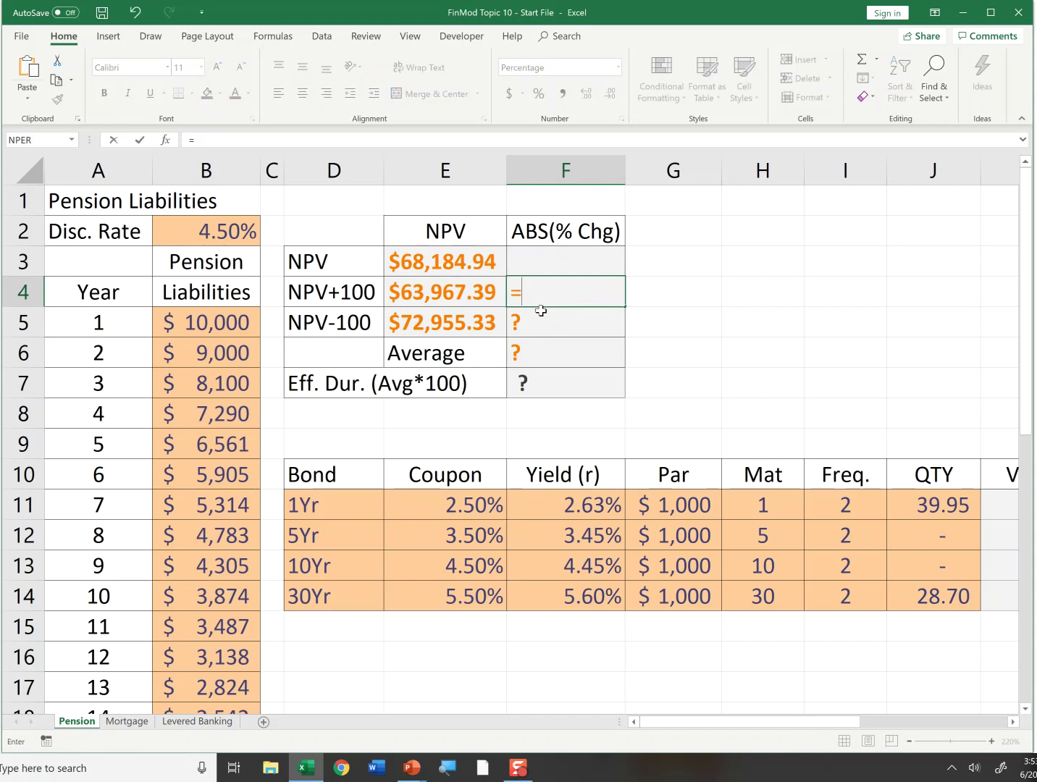
{"action": "type", "text": "("}
{"action": "left_click", "coordinate": [479, 296]}
{"action": "type", "text": "-"}
{"action": "left_click", "coordinate": [449, 262]}
{"action": "key", "text": "F4"}
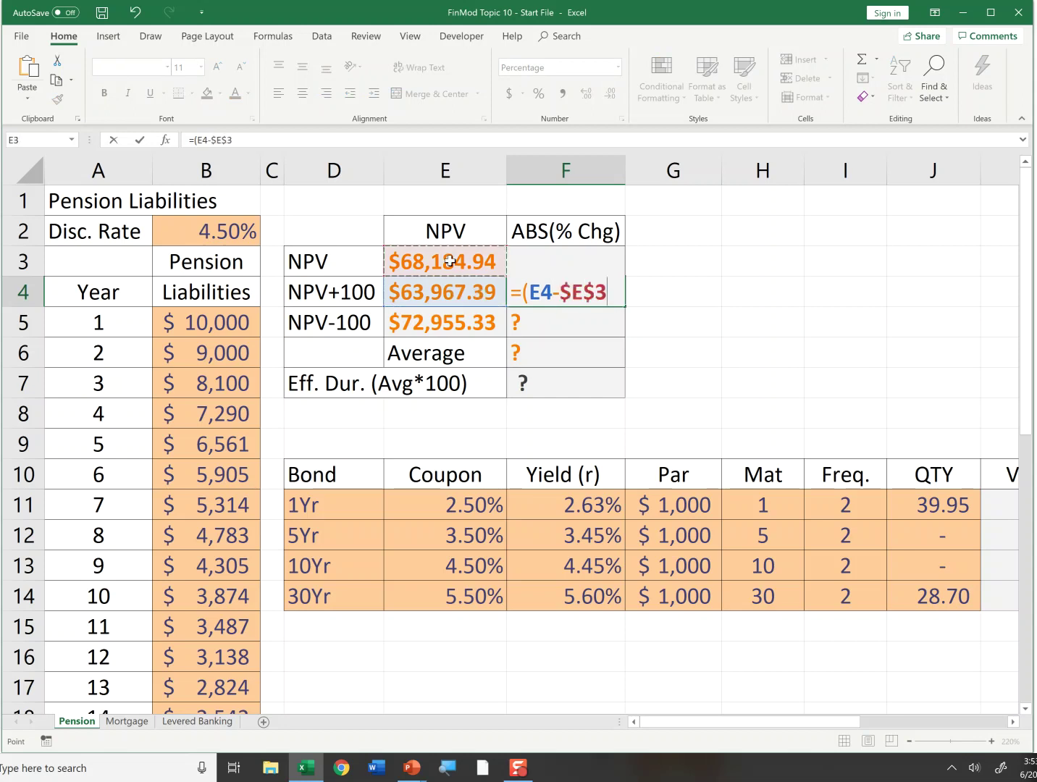
{"action": "type", "text": ")/"}
{"action": "left_click", "coordinate": [433, 265]}
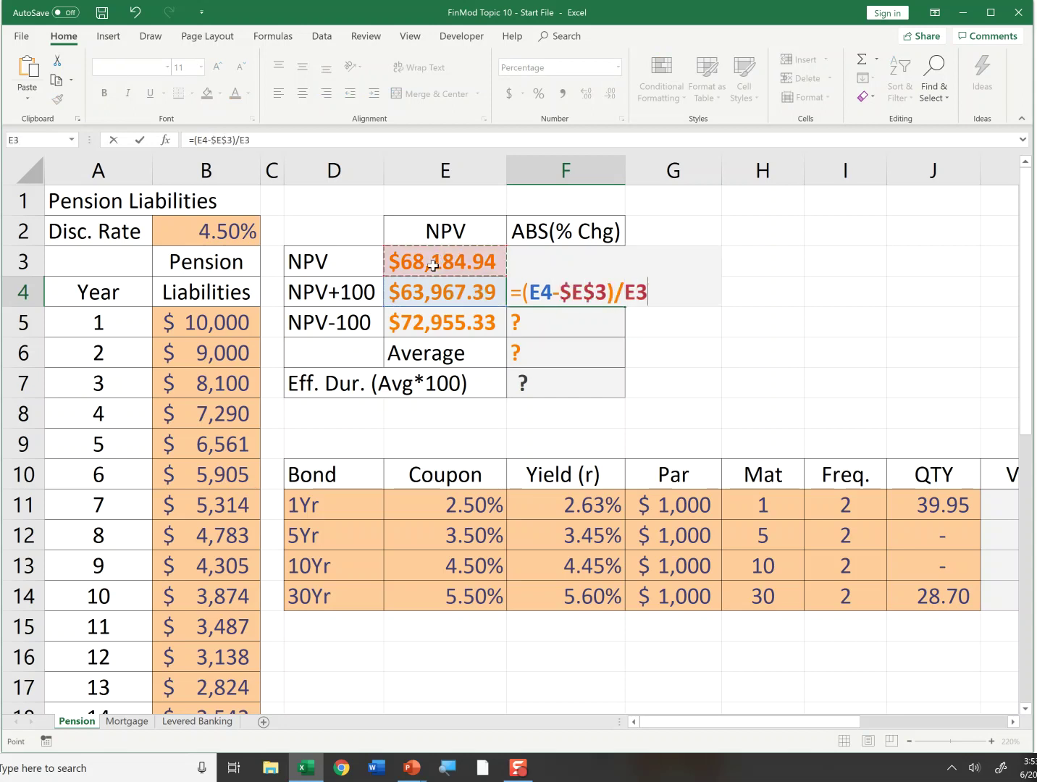
{"action": "key", "text": "F4"}
{"action": "key", "text": "Return"}
Step: Wrap the F4 percentage change formula in ABS and copy it down to F5
{"action": "key", "text": "Up"}
{"action": "key", "text": "F2"}
{"action": "left_click", "coordinate": [524, 294]}
{"action": "type", "text": "abs("}
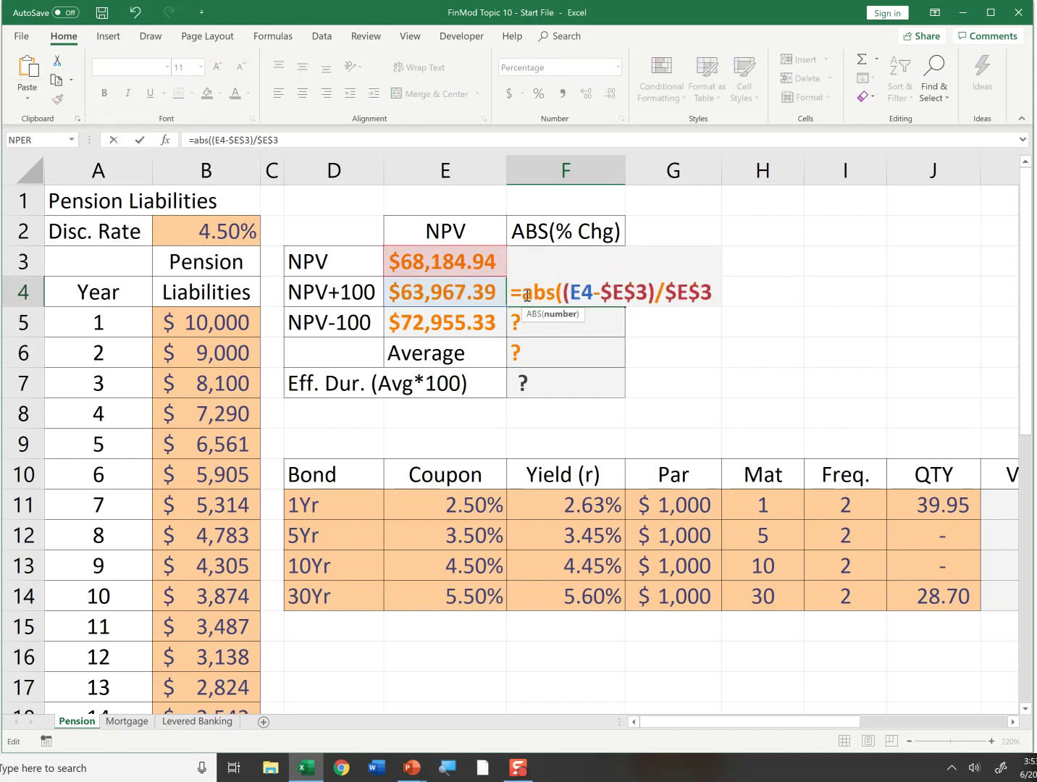
{"action": "left_click", "coordinate": [713, 290]}
{"action": "type", "text": ")"}
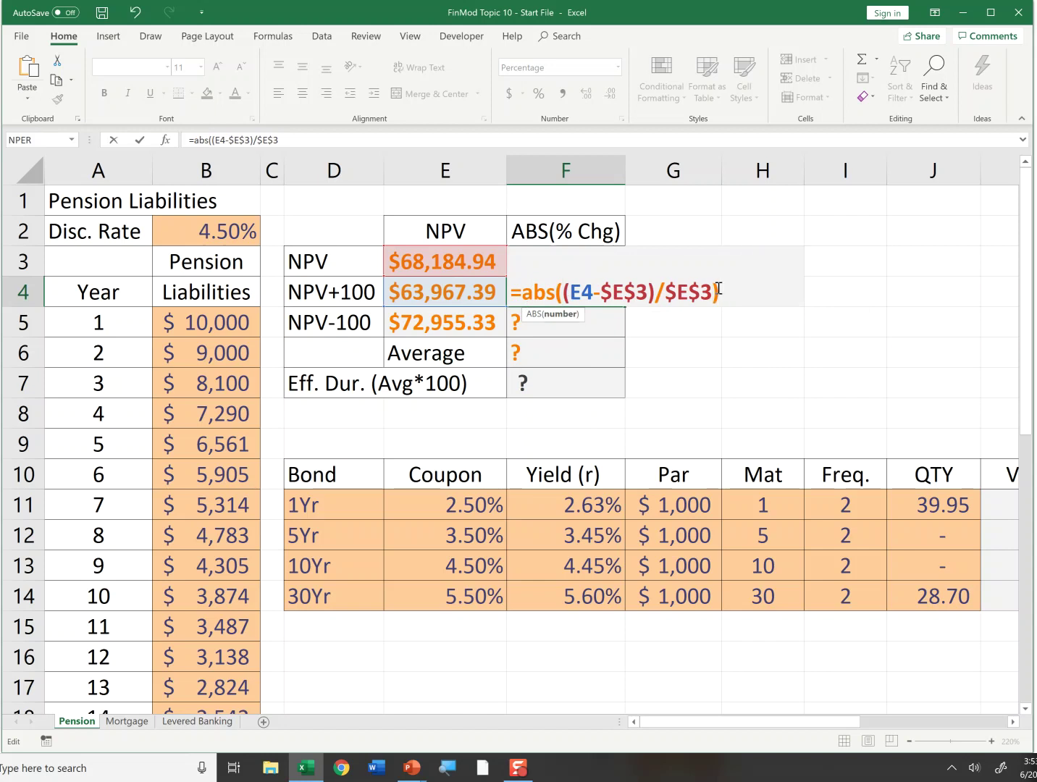
{"action": "key", "text": "Return"}
{"action": "key", "text": "Up"}
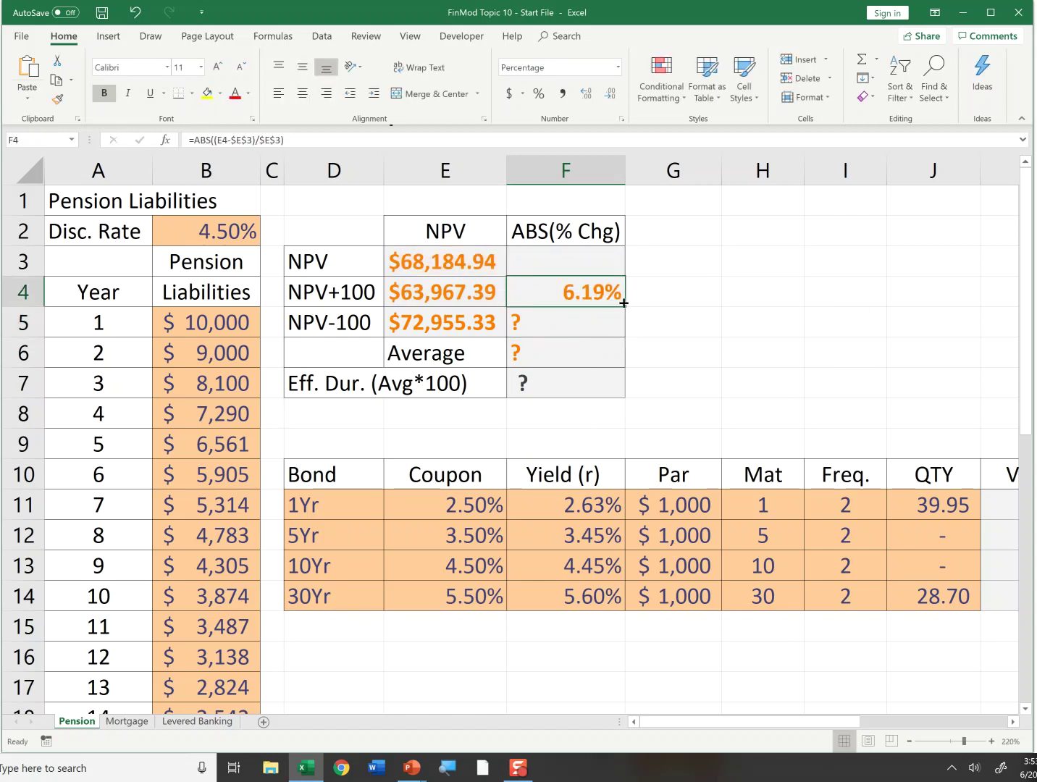
{"action": "left_click_drag", "start_coordinate": [626, 306], "coordinate": [627, 341]}
{"action": "left_click", "coordinate": [594, 326]}
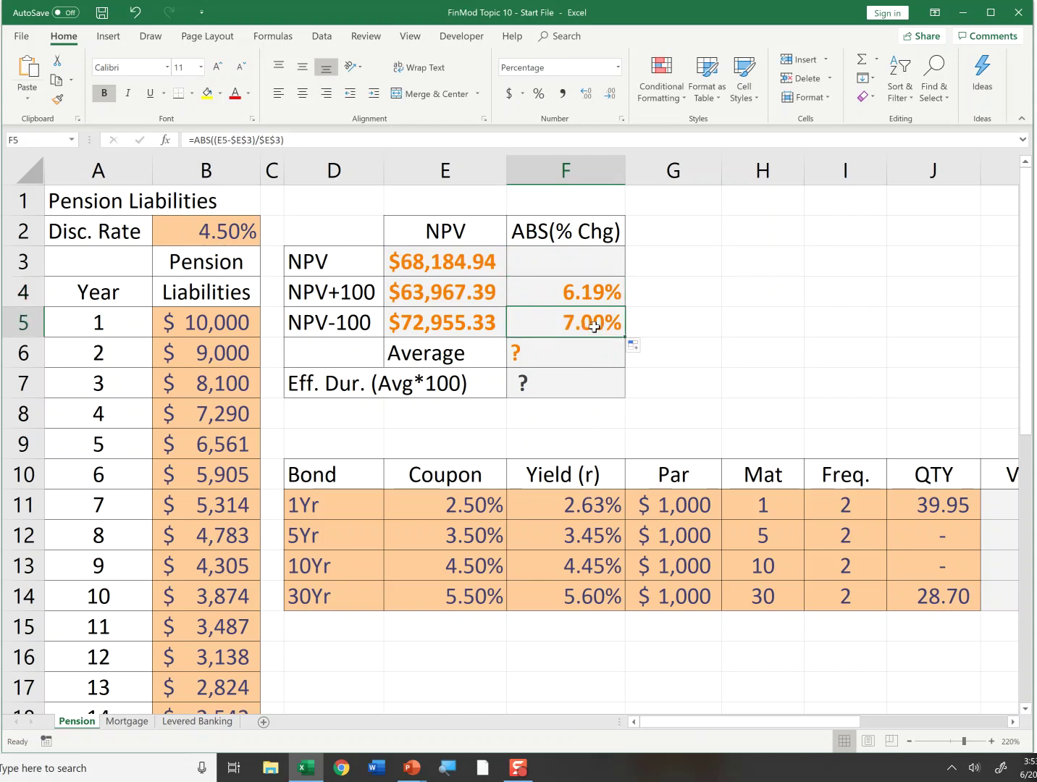
Step: Calculate the average of the two absolute percentage changes in F6 with =AVERAGE(F4:F5)
{"action": "left_click_drag", "start_coordinate": [586, 288], "coordinate": [583, 328]}
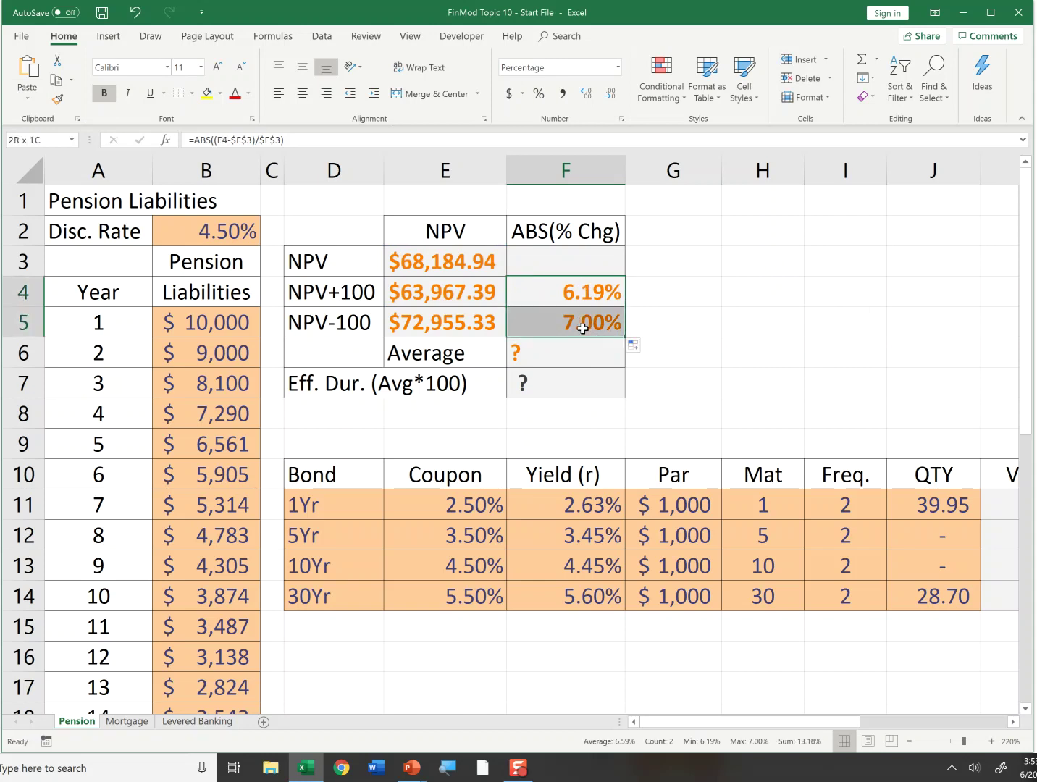
{"action": "left_click", "coordinate": [583, 349]}
{"action": "type", "text": "=ave"}
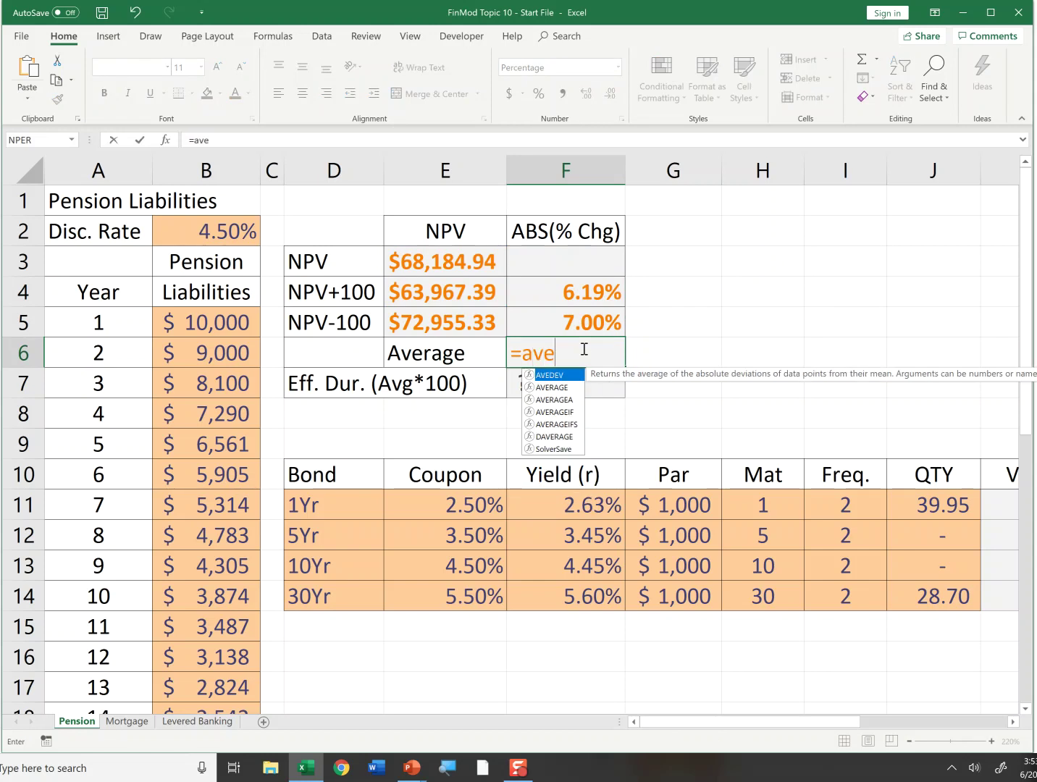
{"action": "type", "text": "rage("}
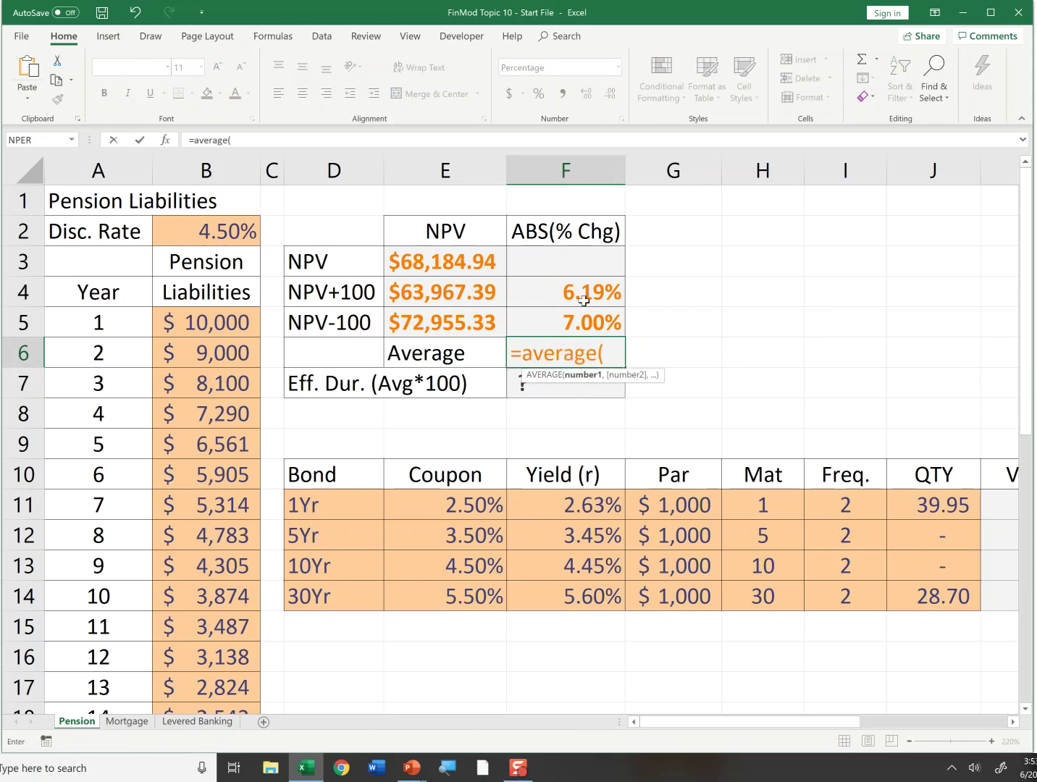
{"action": "left_click_drag", "start_coordinate": [583, 296], "coordinate": [583, 329]}
{"action": "key", "text": "ctrl+Return"}
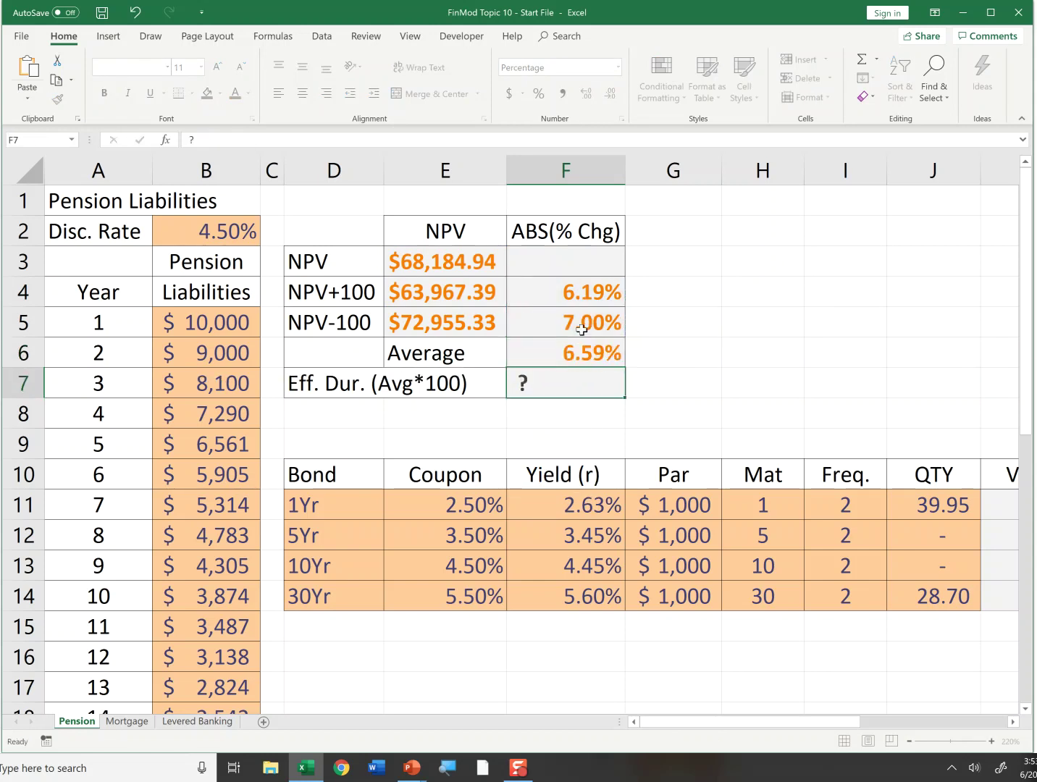
{"action": "key", "text": "F2"}
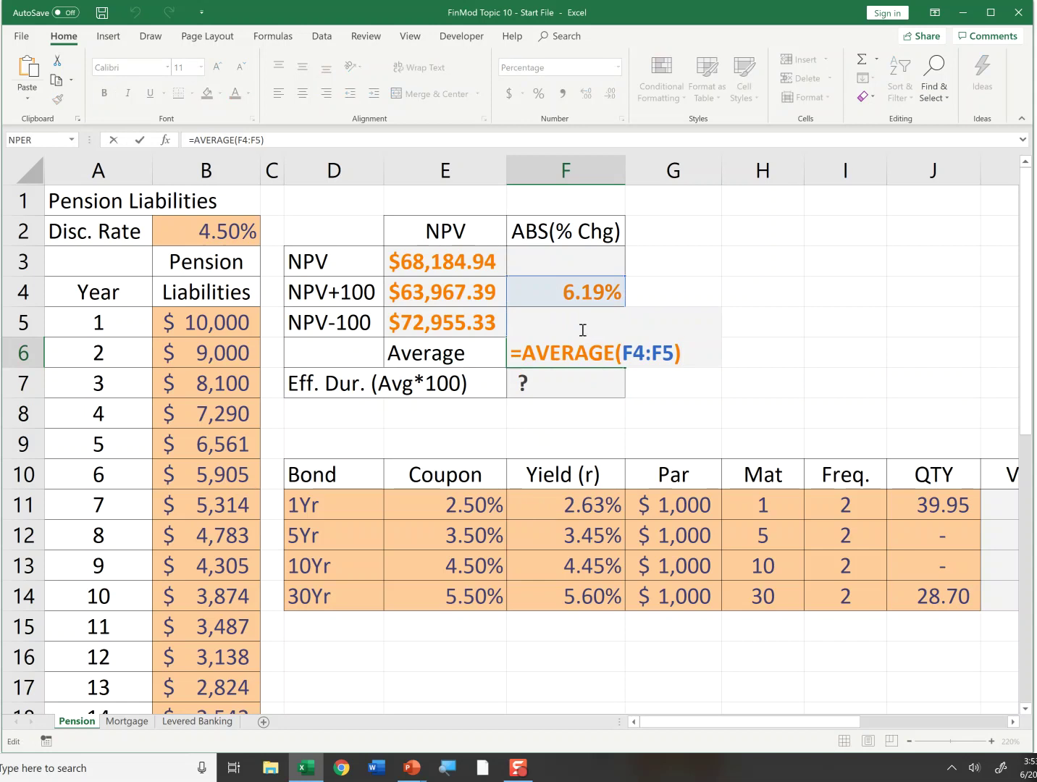
{"action": "key", "text": "Escape"}
Step: Calculate the effective duration in F7 as the average change times 100, using =F6*100
{"action": "key", "text": "Down"}
{"action": "type", "text": "="}
{"action": "key", "text": "Up"}
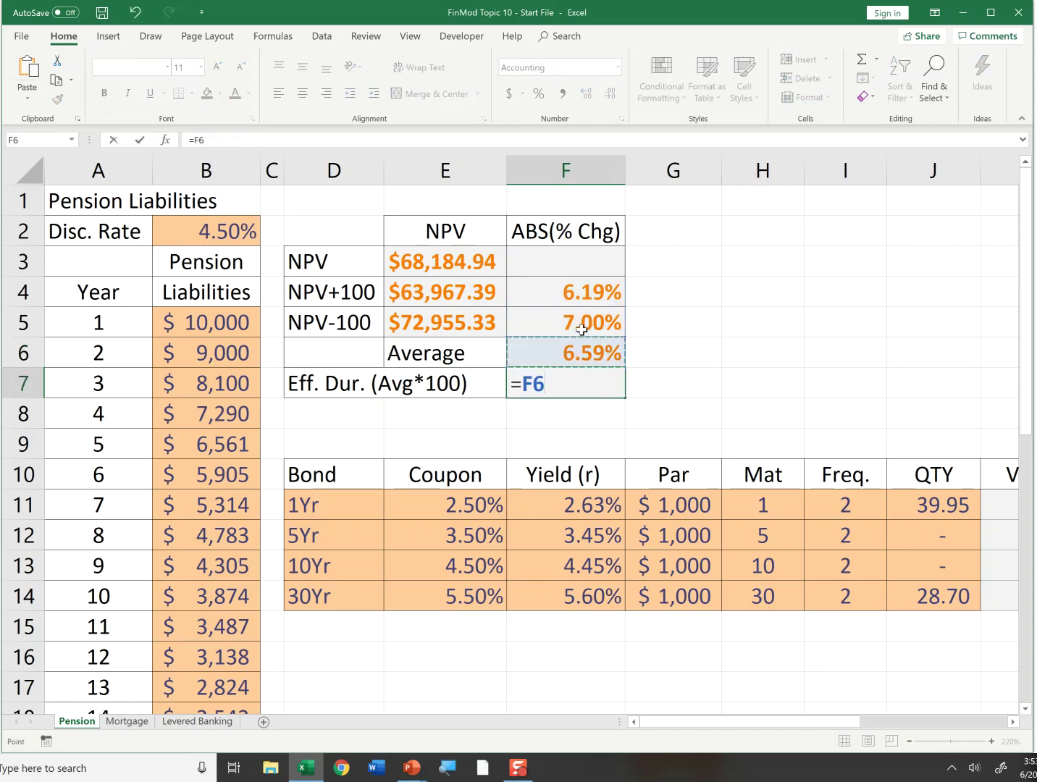
{"action": "type", "text": "*100"}
{"action": "key", "text": "Return"}
{"action": "key", "text": "Up"}
{"action": "key", "text": "Left"}
{"action": "key", "text": "Left"}
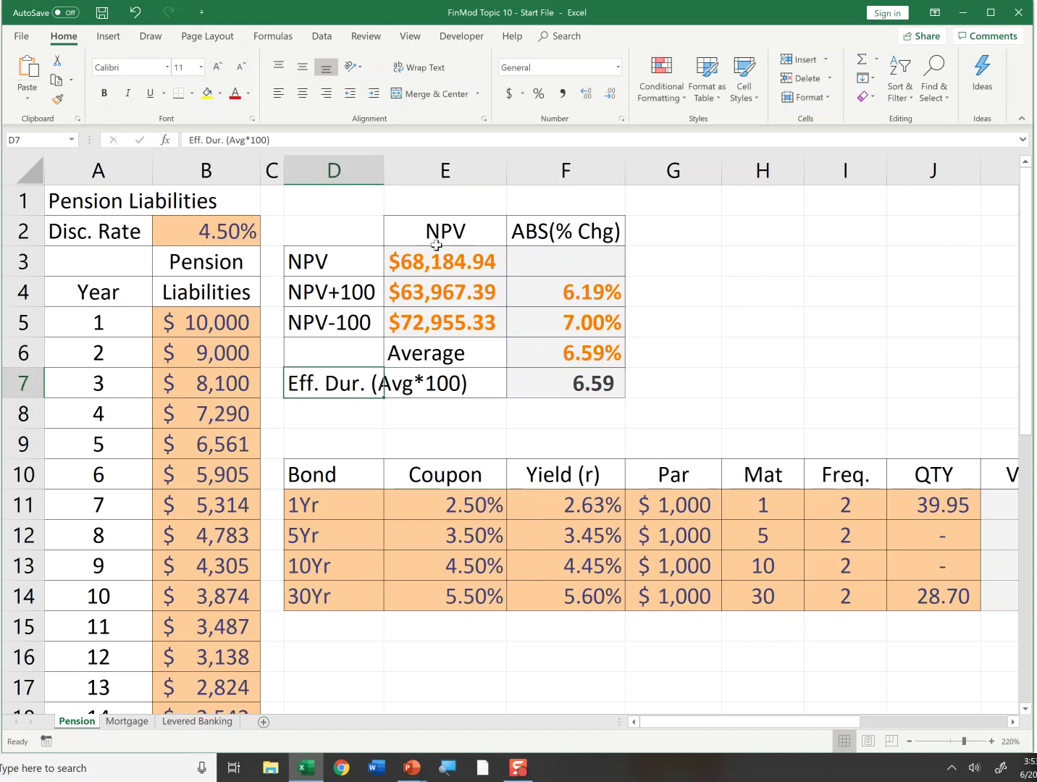
{"action": "left_click_drag", "start_coordinate": [192, 322], "coordinate": [203, 625]}
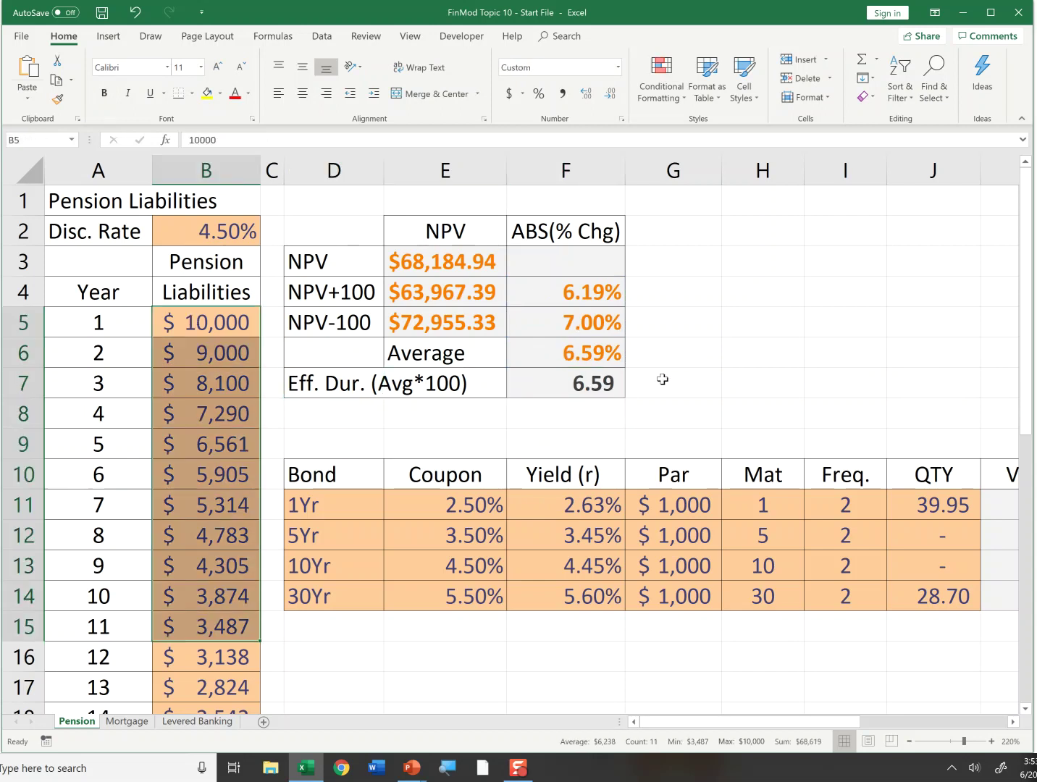
{"action": "left_click", "coordinate": [586, 382]}
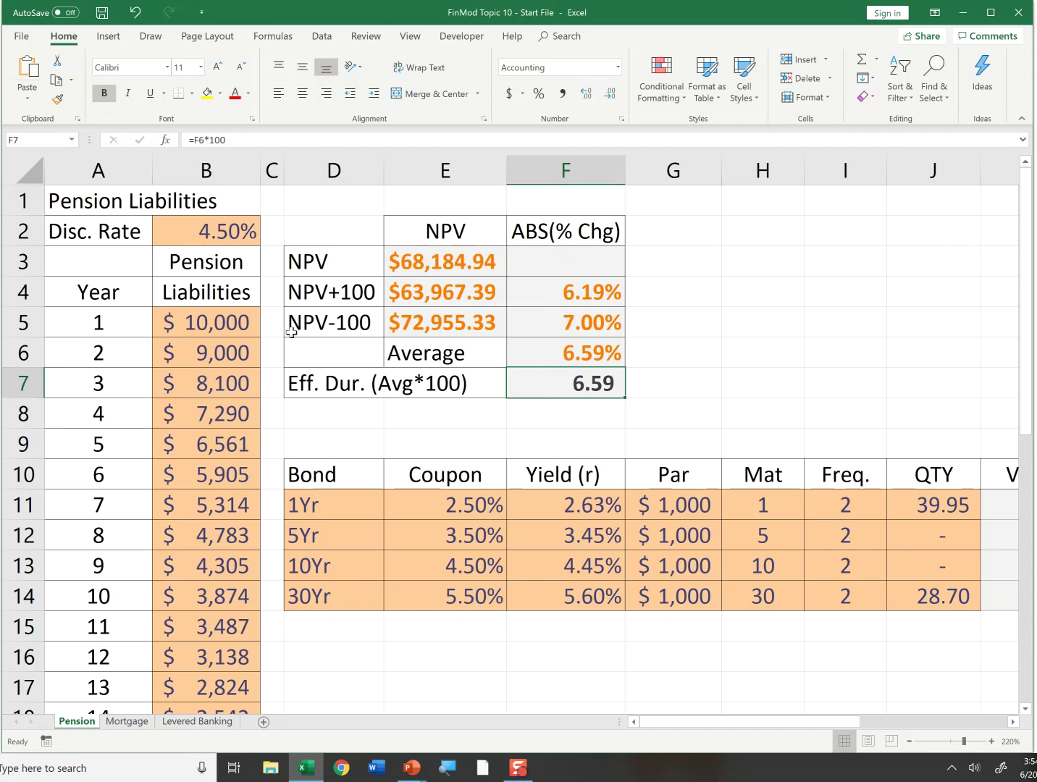
Step: Examine the pension liability cash flows in column B and the duration formulas in F4 through F7 without changing them
{"action": "left_click_drag", "start_coordinate": [233, 324], "coordinate": [222, 631]}
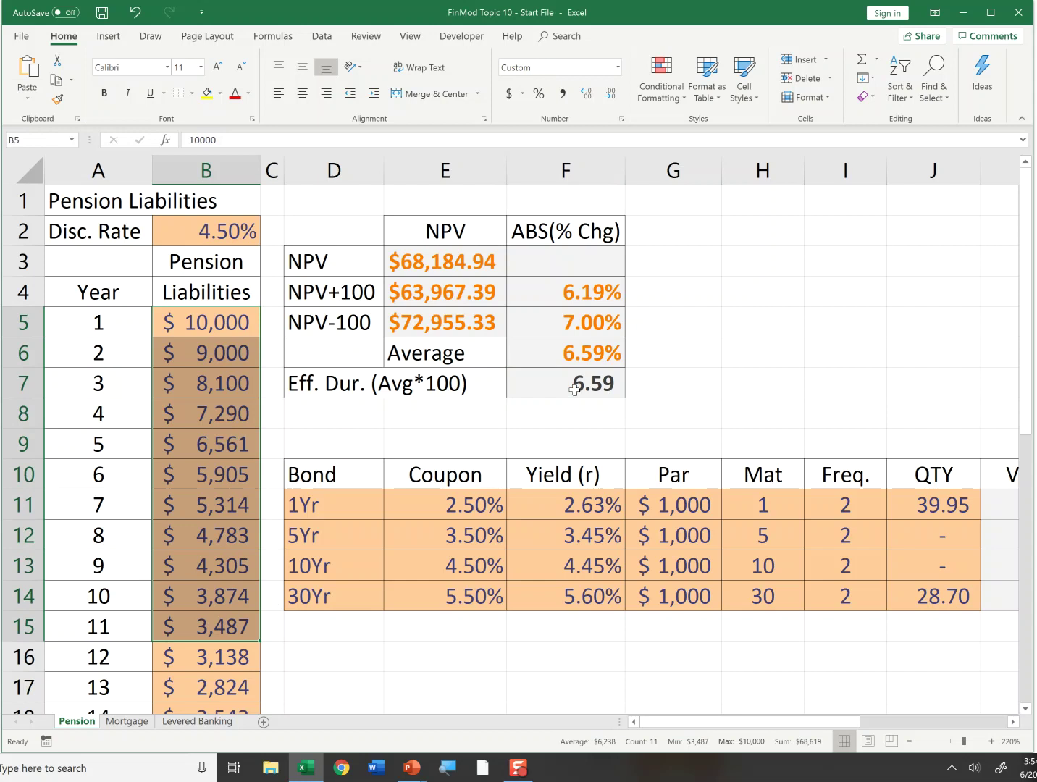
{"action": "left_click", "coordinate": [608, 390]}
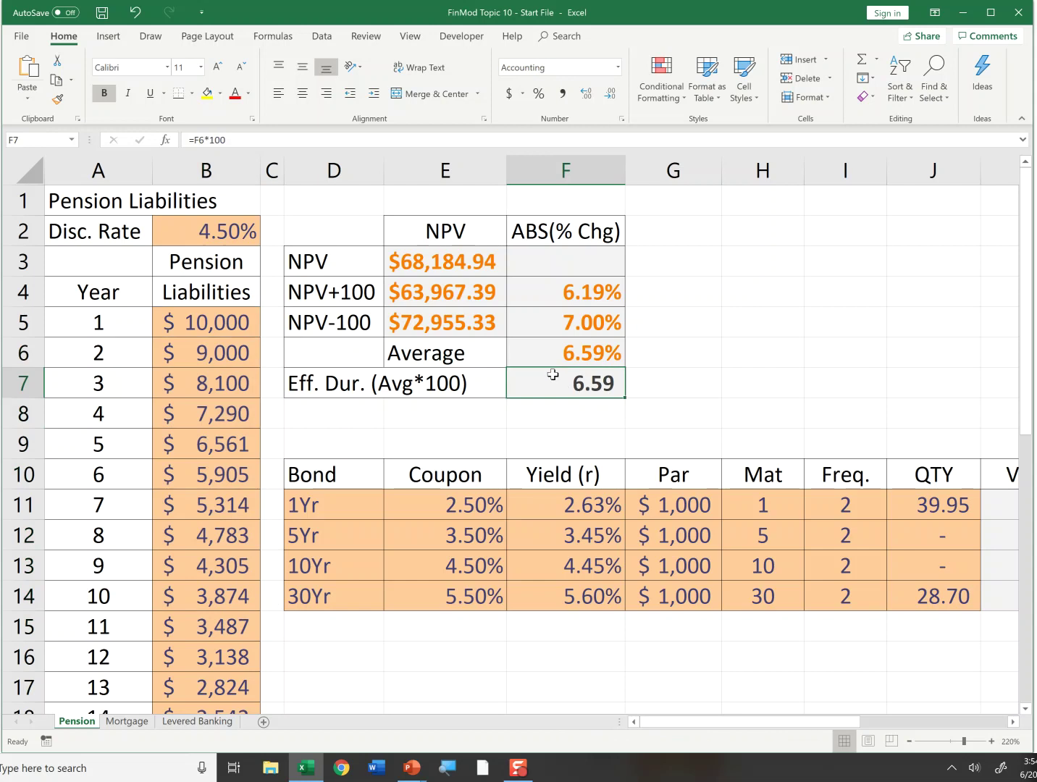
{"action": "double_click", "coordinate": [552, 374]}
{"action": "key", "text": "Escape"}
{"action": "key", "text": "Up"}
{"action": "key", "text": "Up"}
{"action": "key", "text": "Up"}
{"action": "key", "text": "F2"}
{"action": "key", "text": "Escape"}
{"action": "key", "text": "Down"}
{"action": "key", "text": "F2"}
{"action": "key", "text": "Escape"}
{"action": "key", "text": "Down"}
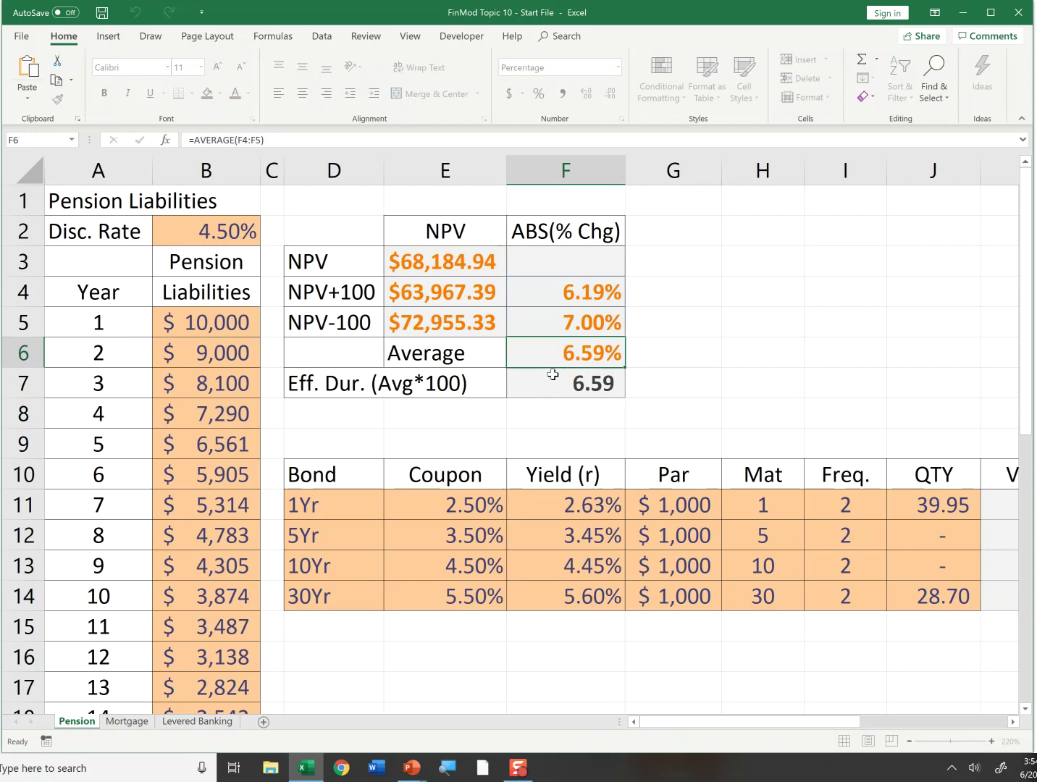
{"action": "key", "text": "Down"}
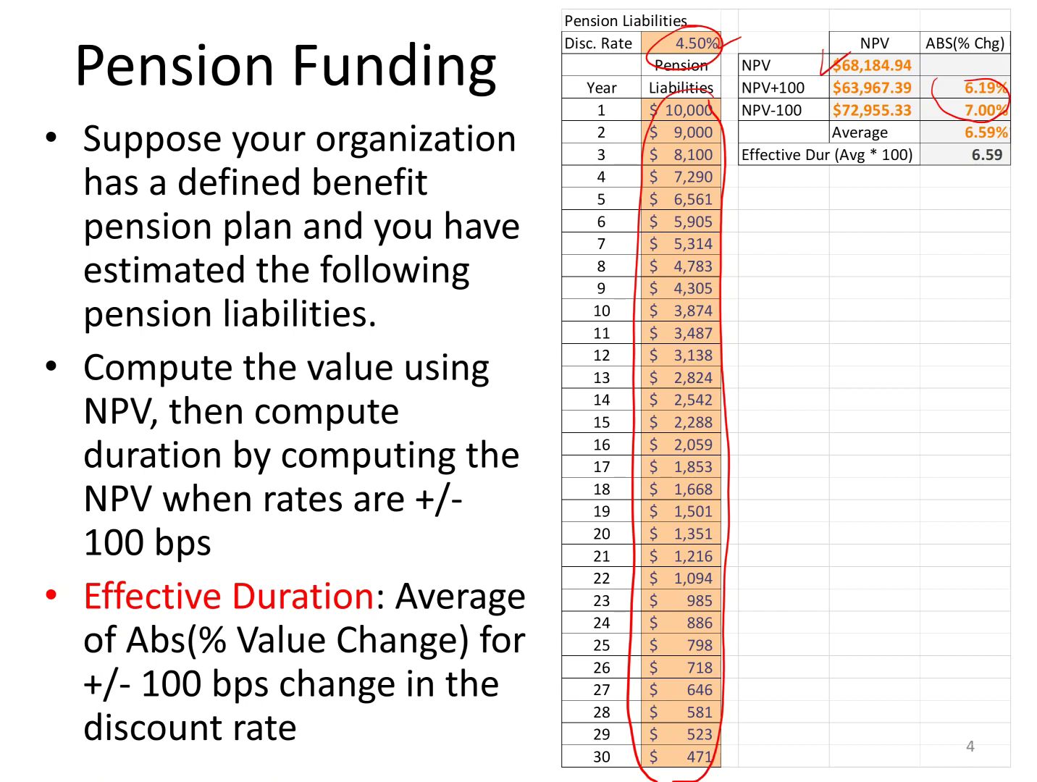
{"action": "key", "text": "Right"}
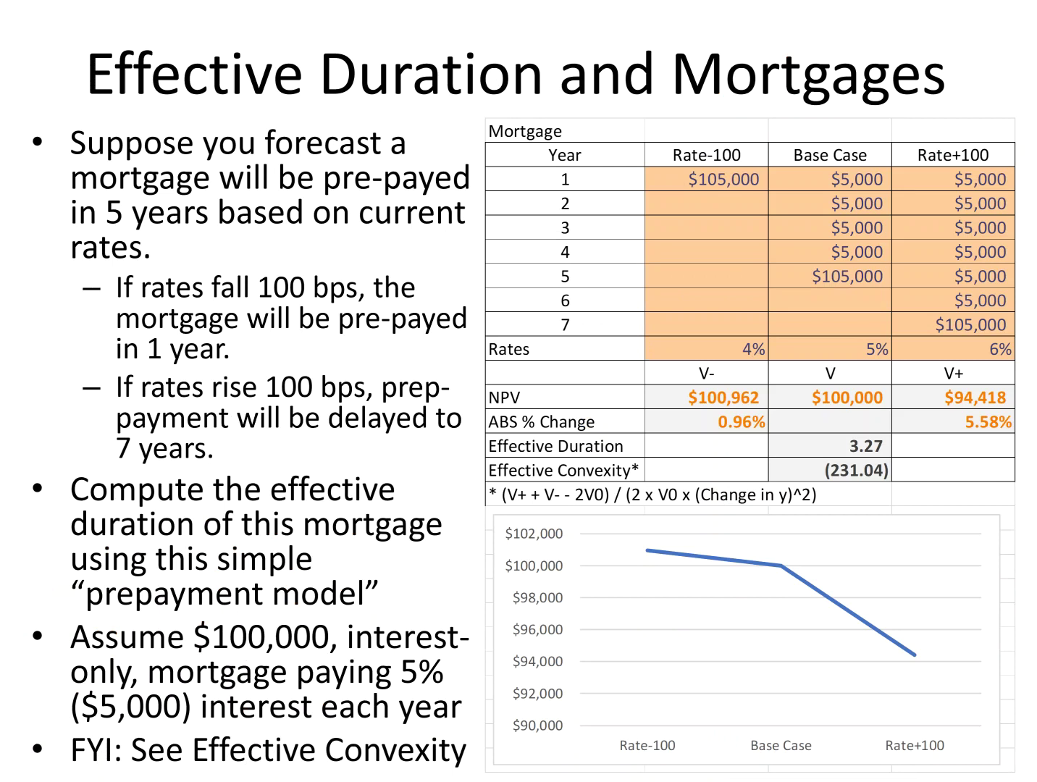
{"action": "mouse_move", "coordinate": [843, 140]}
{"action": "left_mouse_down"}
{"action": "mouse_move", "coordinate": [785, 160]}
{"action": "mouse_move", "coordinate": [808, 326]}
{"action": "mouse_move", "coordinate": [895, 180]}
{"action": "mouse_move", "coordinate": [815, 133]}
{"action": "left_mouse_up"}
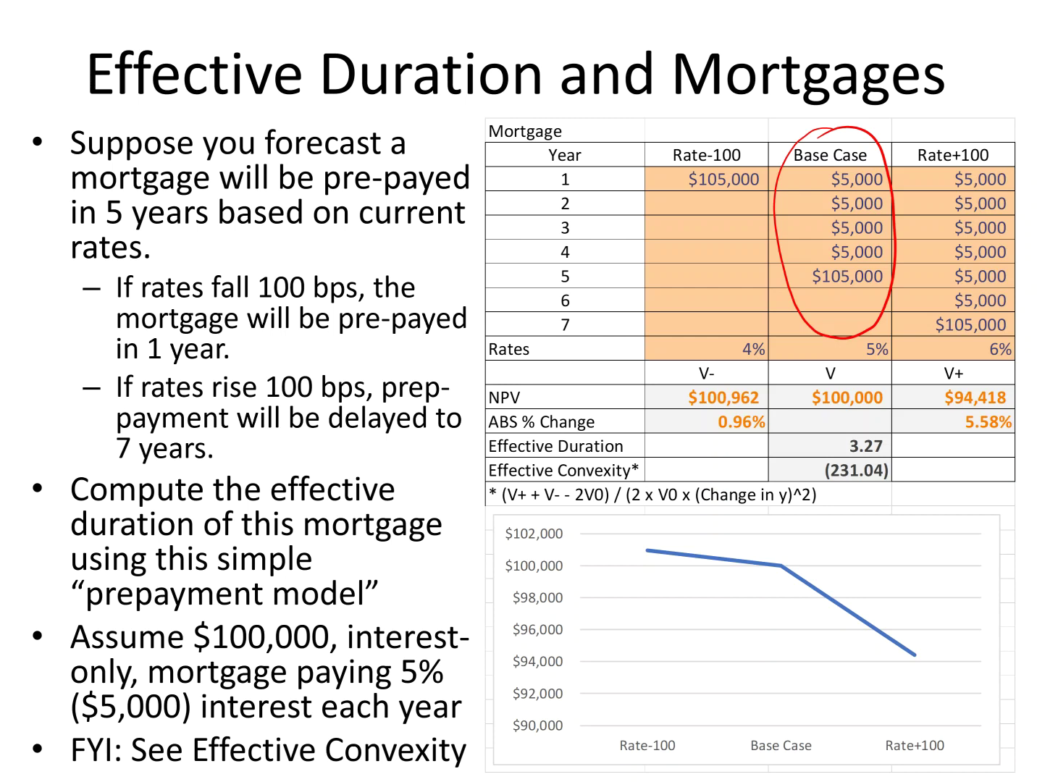
{"action": "left_click_drag", "start_coordinate": [45, 632], "coordinate": [72, 617]}
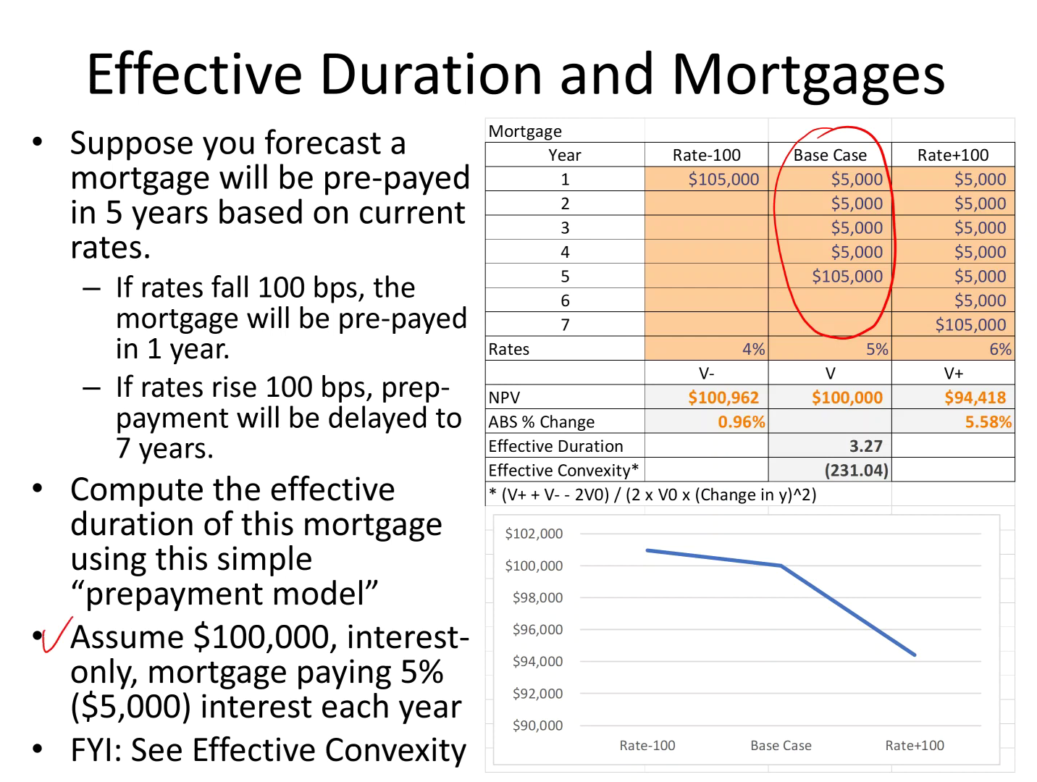